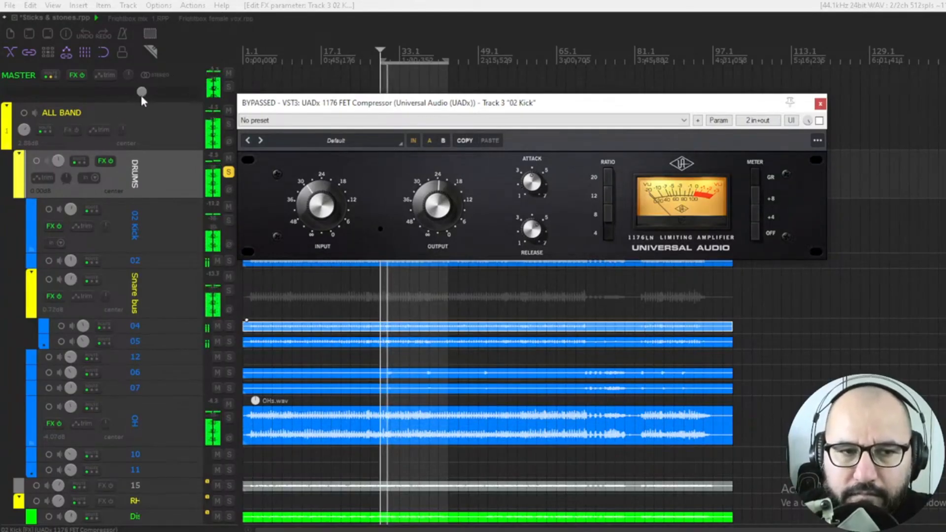
# Step: Nudge the master volume up slightly and solo the 02 Kick track for playback
pyautogui.moveTo(144, 94); pyautogui.dragTo(146, 94)
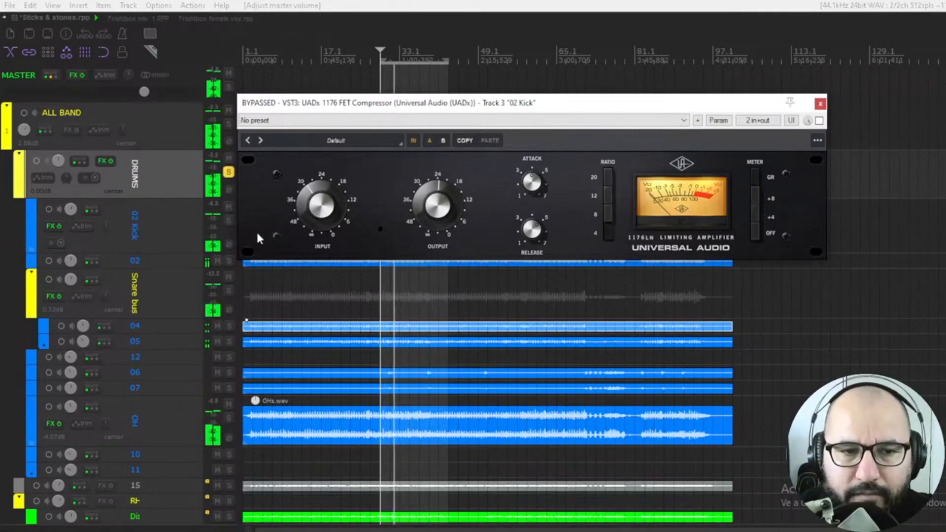
pyautogui.click(230, 221)
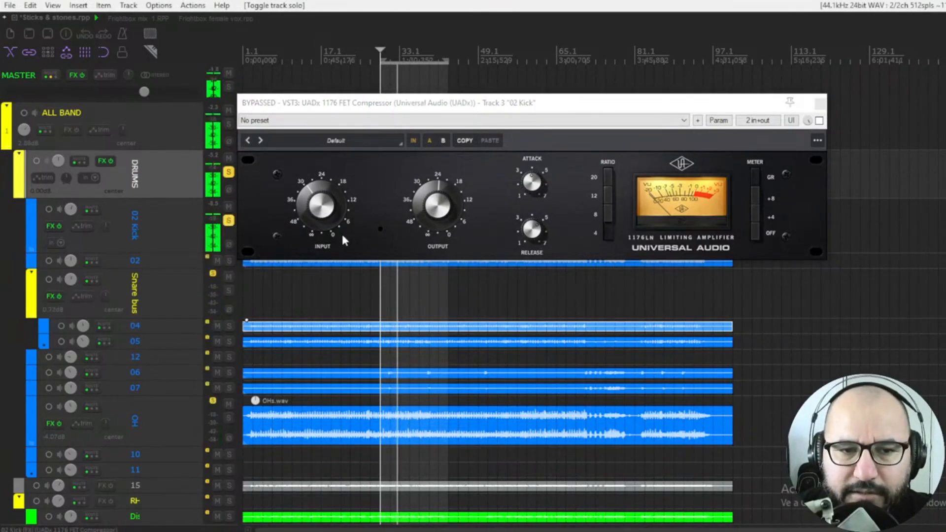
pyautogui.press('space')
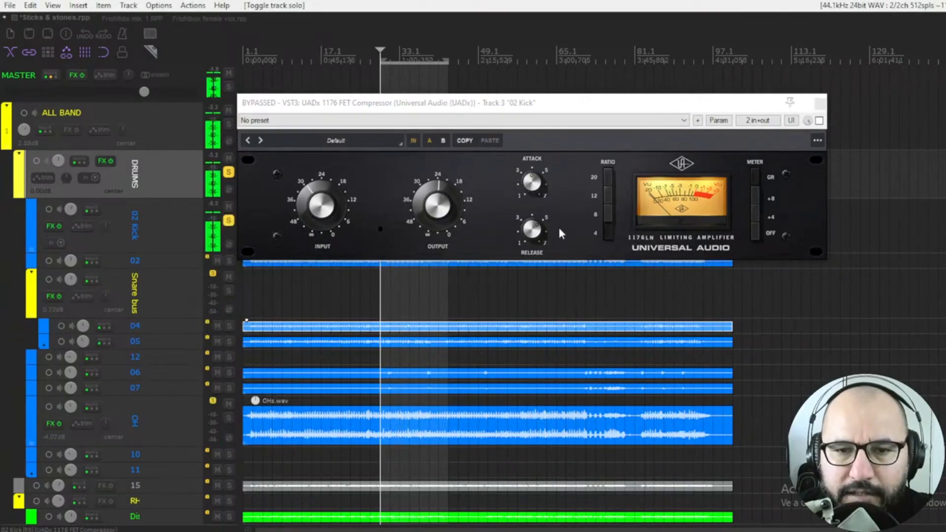
# Step: Adjust the 1176 attack knob on the kick and switch the compressor on while playing
pyautogui.click(533, 191)
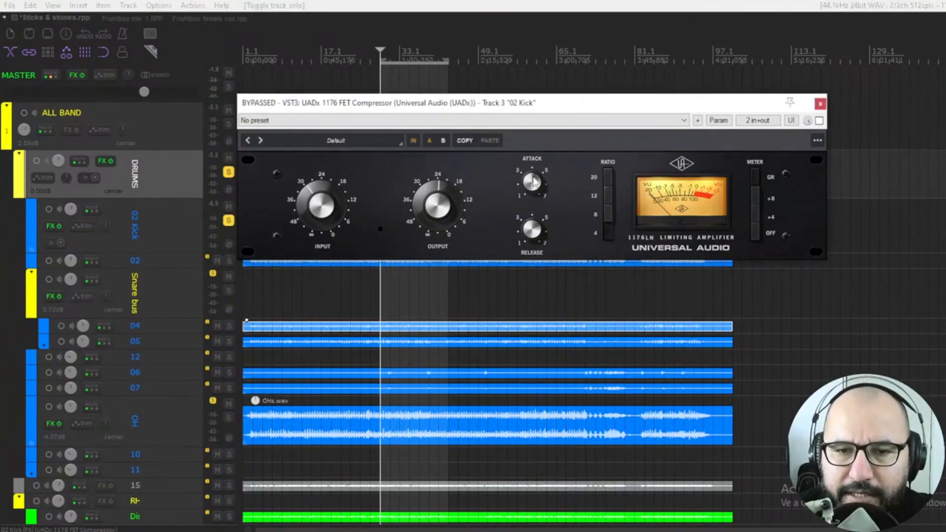
pyautogui.moveTo(531, 191); pyautogui.dragTo(528, 195)
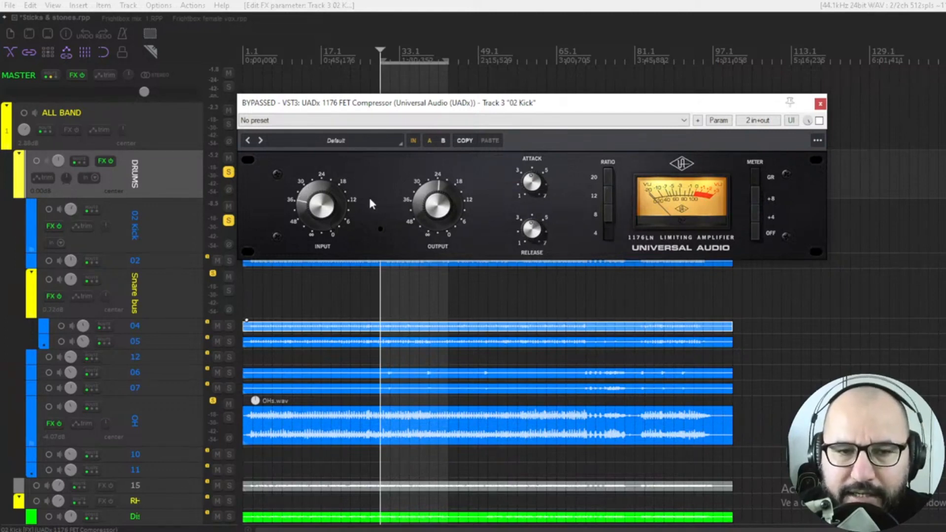
pyautogui.click(819, 121)
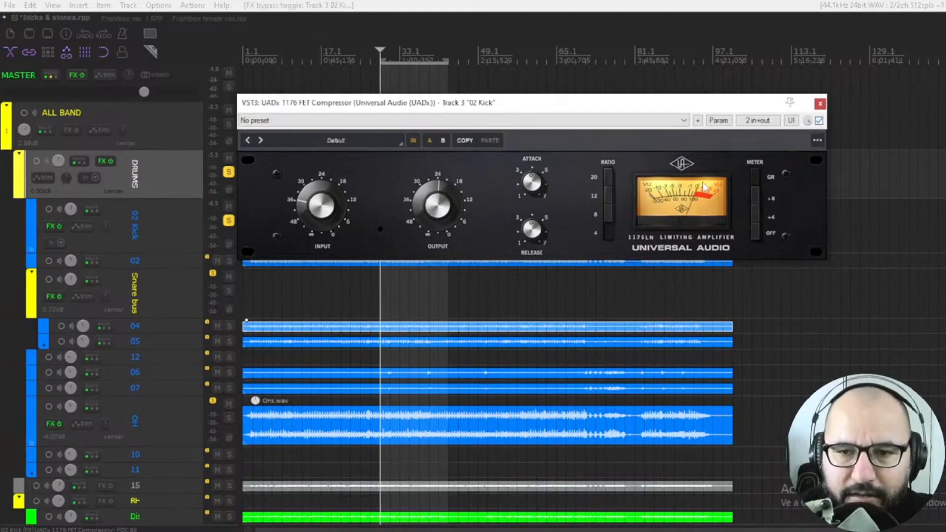
pyautogui.press('space')
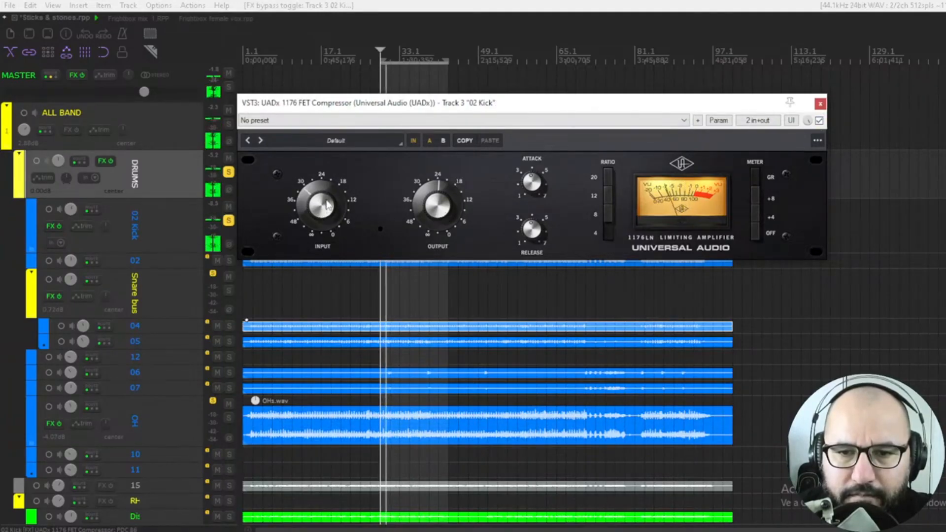
# Step: Turn up the kick compressor's input and output knobs
pyautogui.moveTo(325, 207)
pyautogui.mouseDown()
pyautogui.moveTo(328, 187)
pyautogui.moveTo(325, 202)
pyautogui.mouseUp()
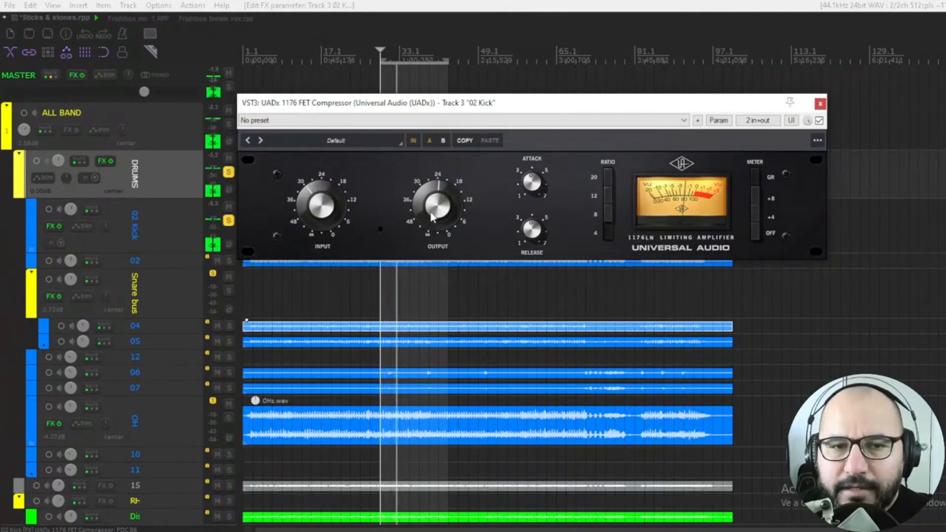
pyautogui.moveTo(432, 217); pyautogui.dragTo(431, 207)
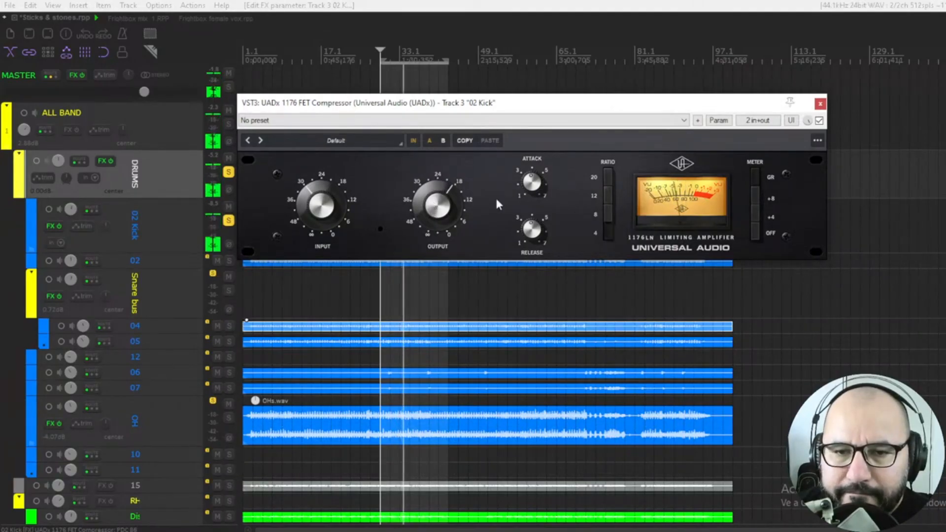
# Step: A/B the kick compressor by toggling its bypass, lowering the output knob slightly in between
pyautogui.click(819, 121)
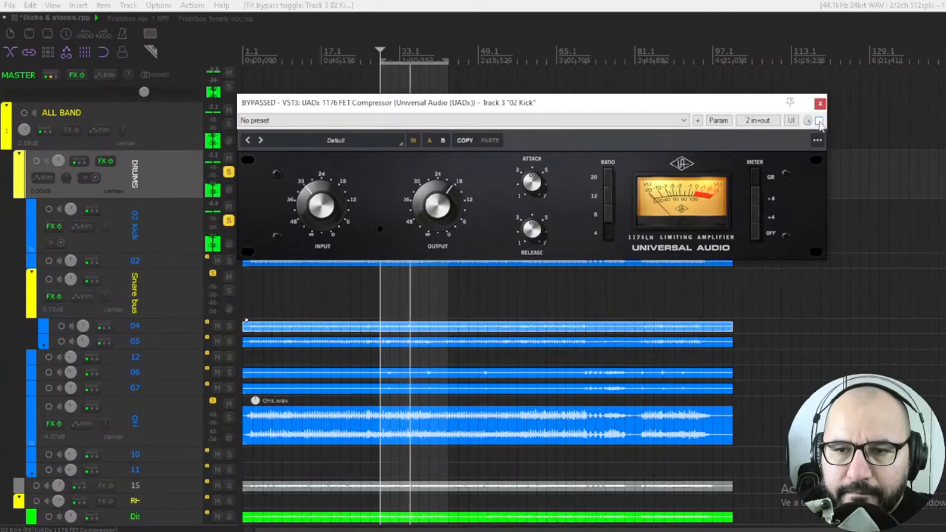
pyautogui.click(819, 121)
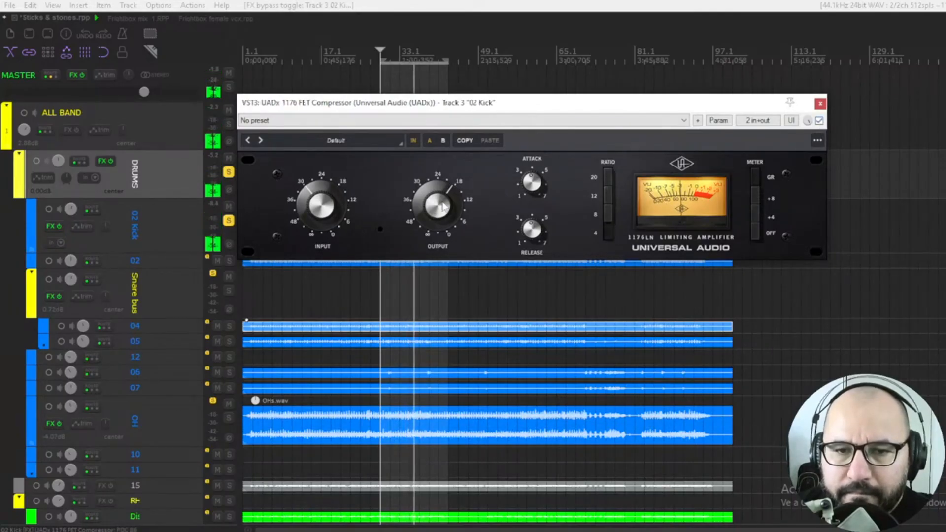
pyautogui.moveTo(444, 204); pyautogui.dragTo(444, 209)
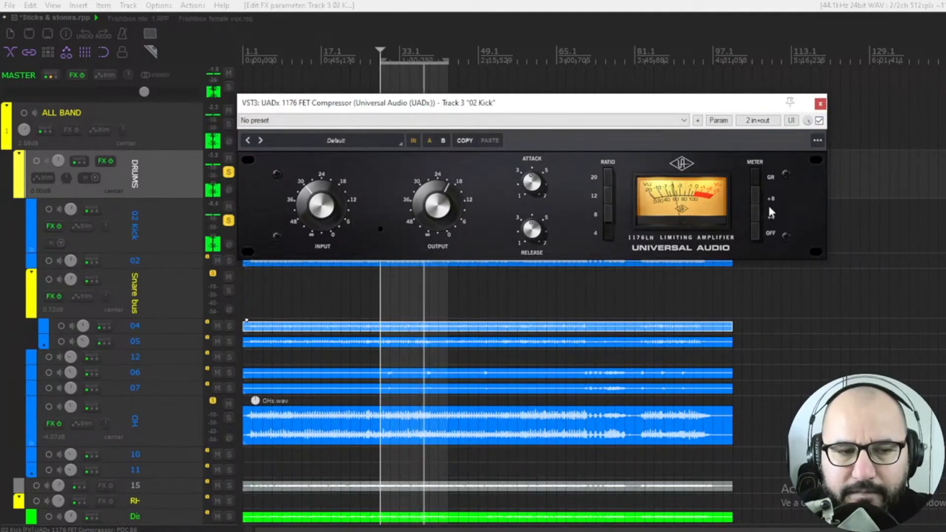
pyautogui.click(819, 120)
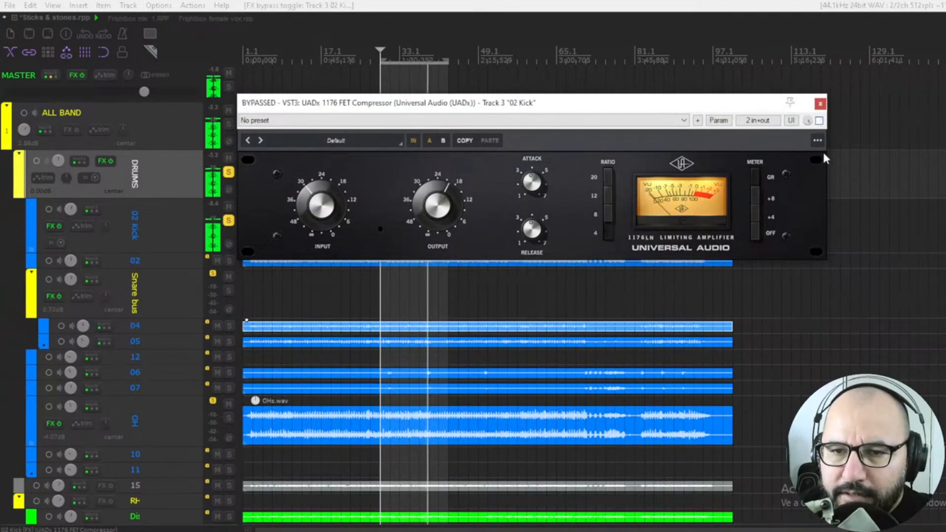
pyautogui.click(819, 120)
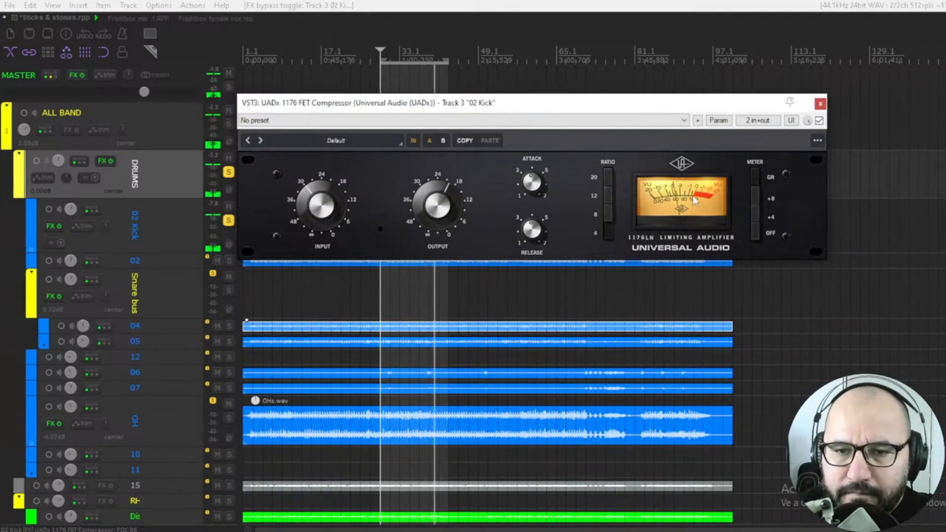
pyautogui.click(819, 121)
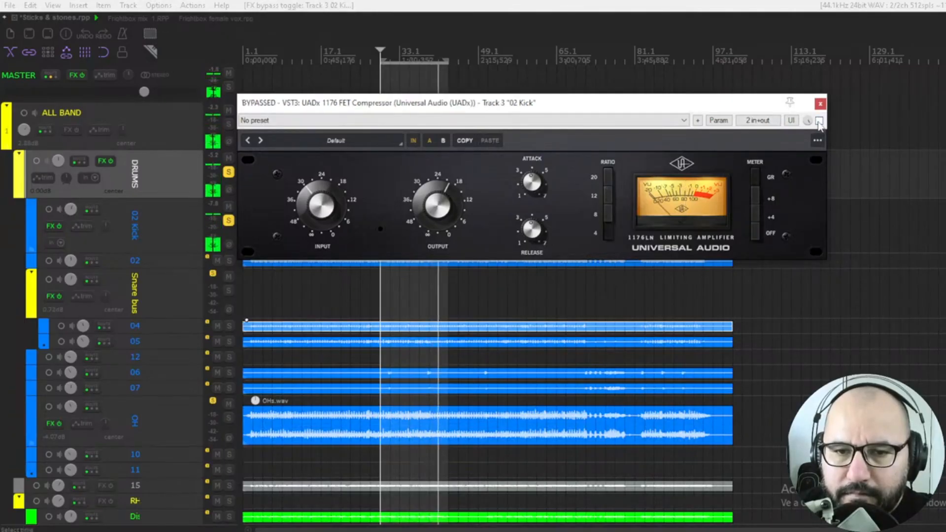
pyautogui.click(819, 121)
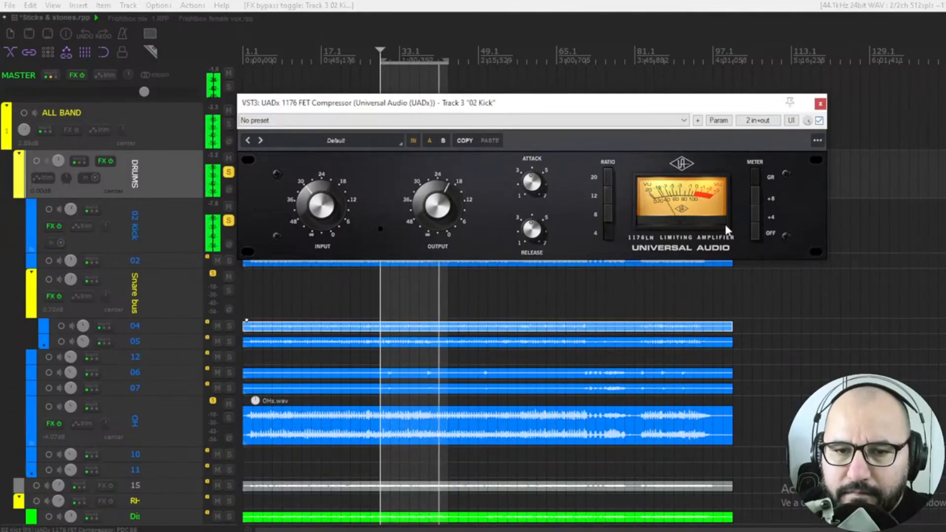
# Step: Set the kick compressor's ratio to 4 and resume playback
pyautogui.click(609, 212)
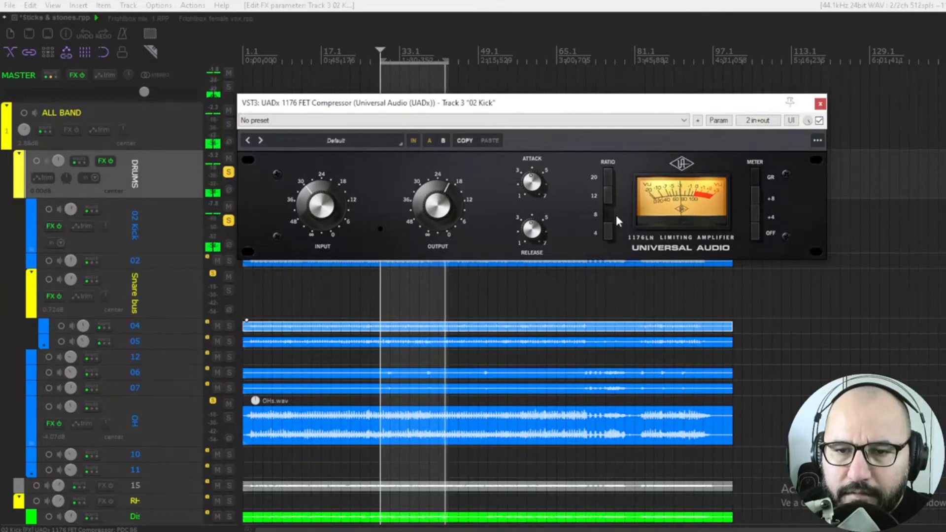
pyautogui.click(607, 228)
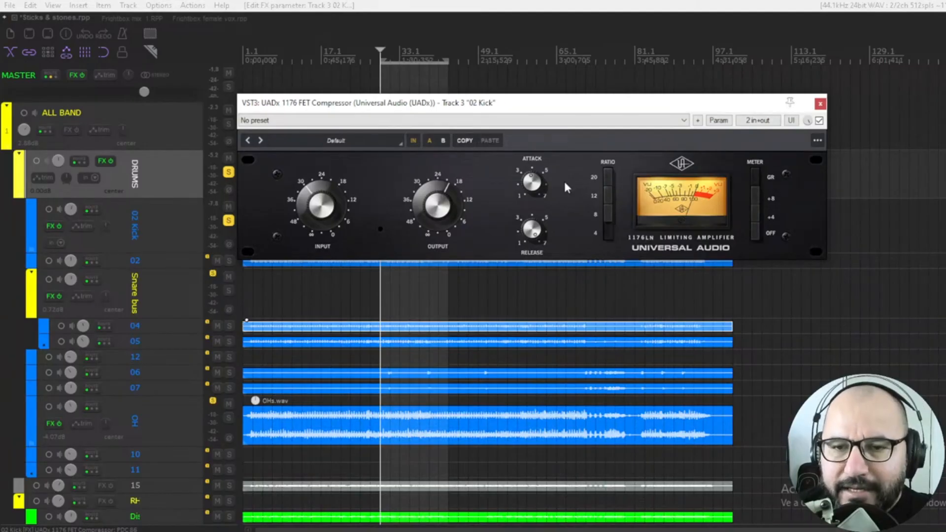
pyautogui.press('space')
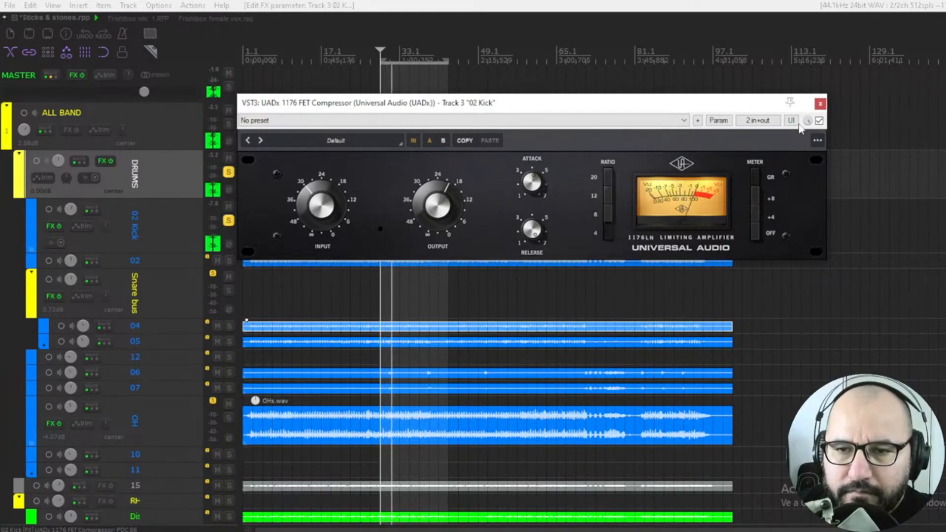
# Step: Compare the compressor bypassed and active again and trim its output slightly down
pyautogui.click(819, 120)
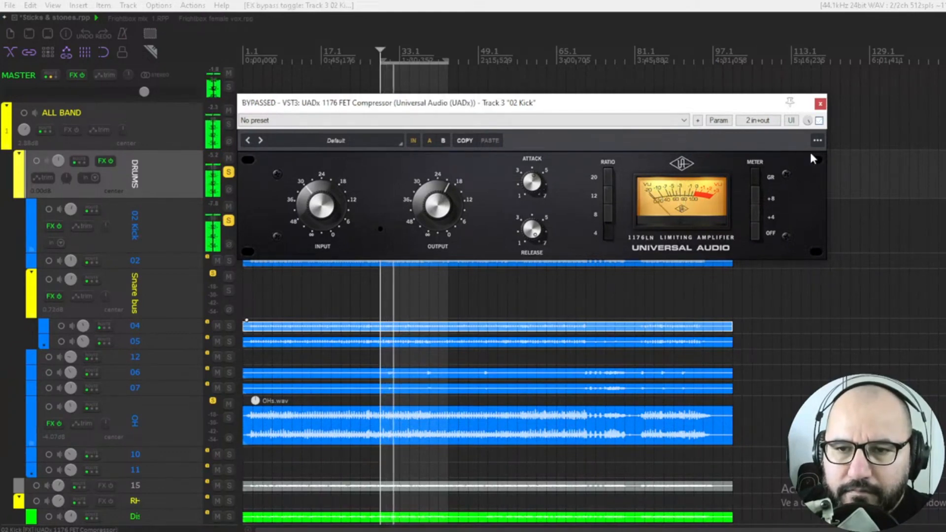
pyautogui.click(819, 120)
pyautogui.moveTo(444, 201); pyautogui.dragTo(445, 205)
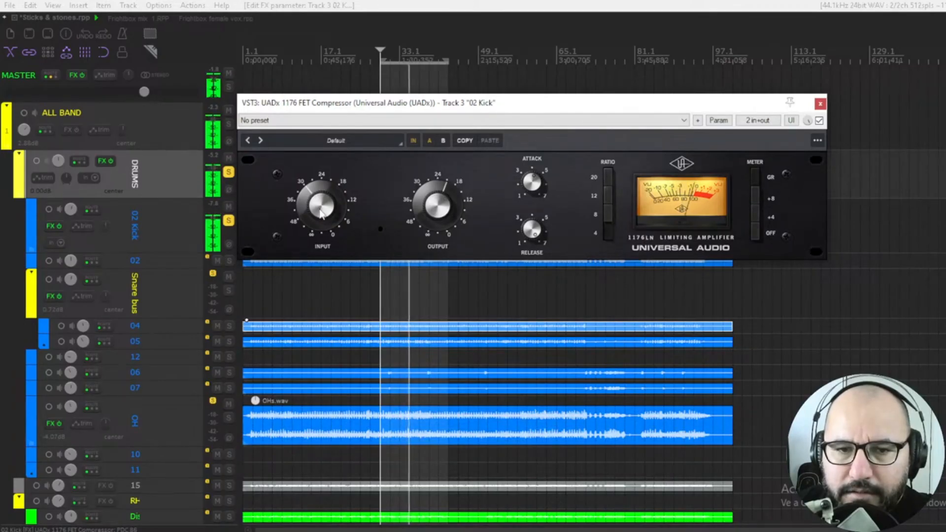
pyautogui.press('space')
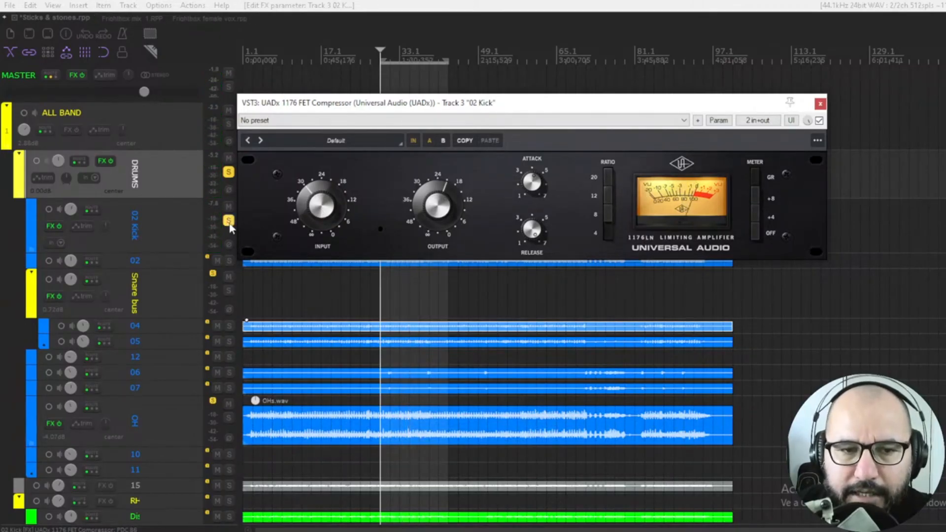
# Step: Unsolo the kick, A/B the compressor within the drums mix, and lower its output further
pyautogui.click(229, 221)
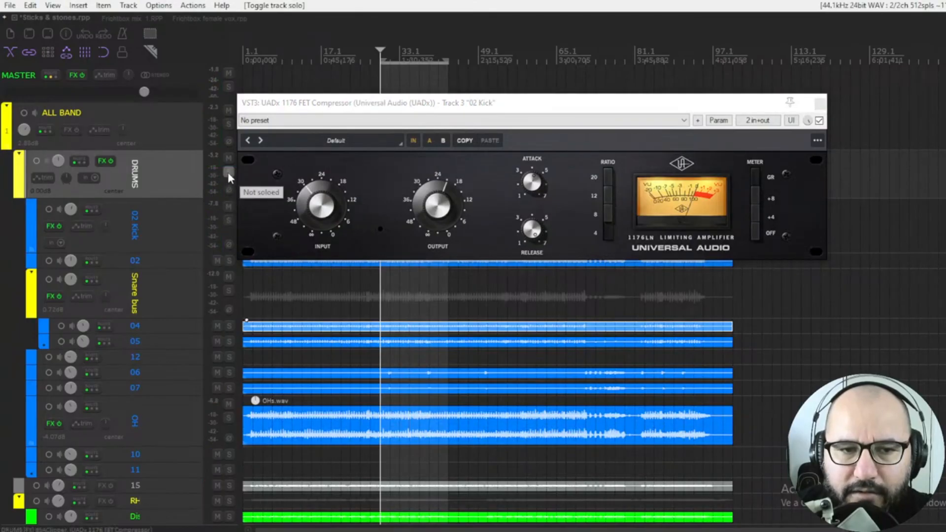
pyautogui.press('space')
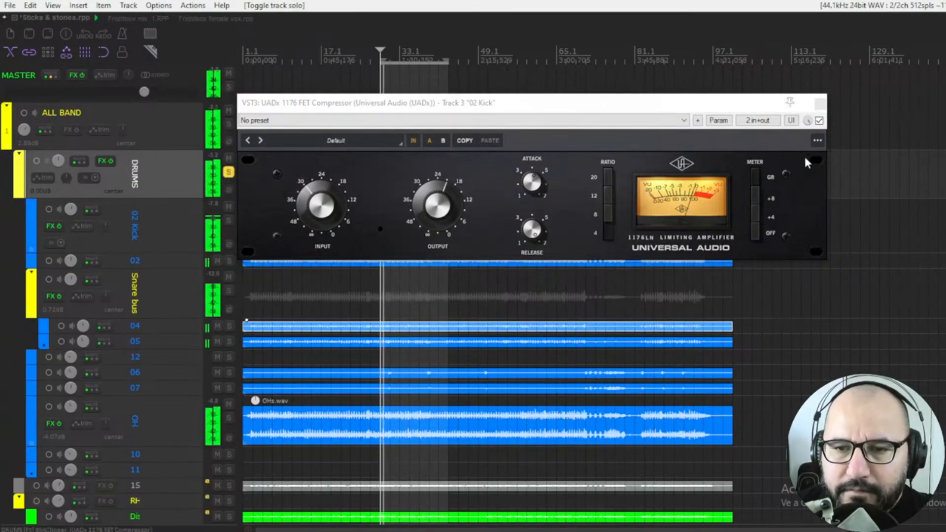
pyautogui.click(819, 121)
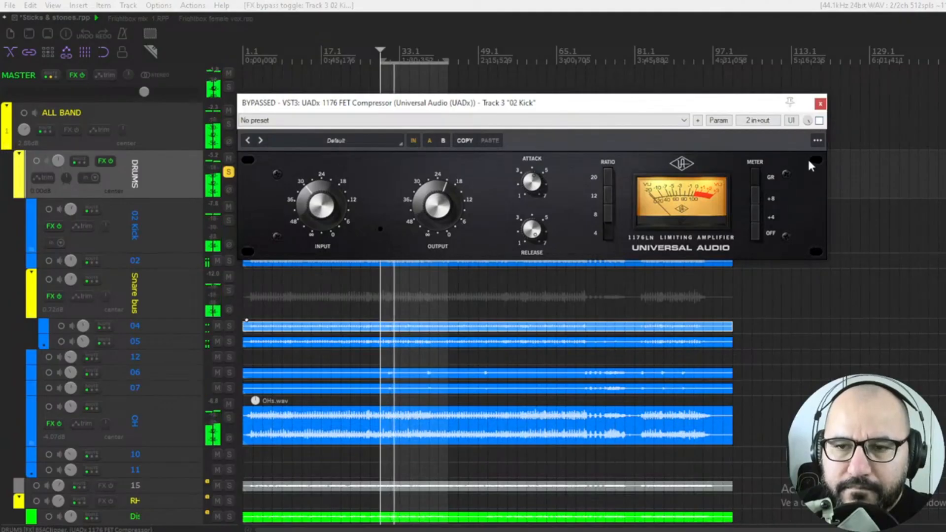
pyautogui.click(819, 121)
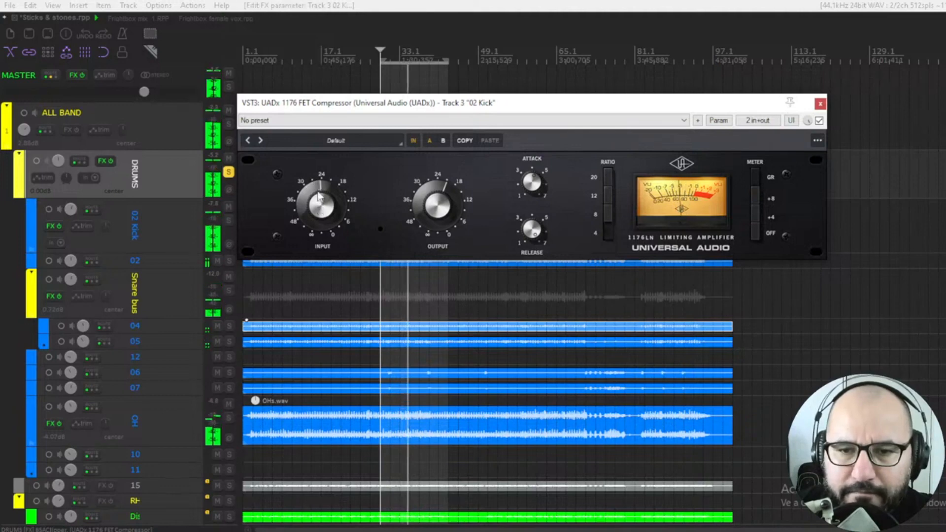
pyautogui.moveTo(438, 208); pyautogui.dragTo(439, 219)
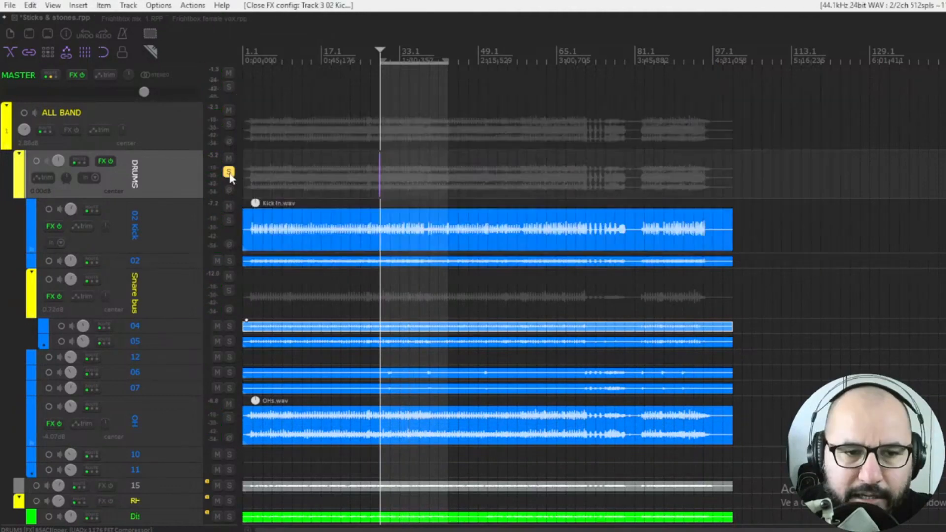
# Step: Unsolo the DRUMS folder, solo the Snare bus track and start playback
pyautogui.click(228, 173)
pyautogui.click(228, 293)
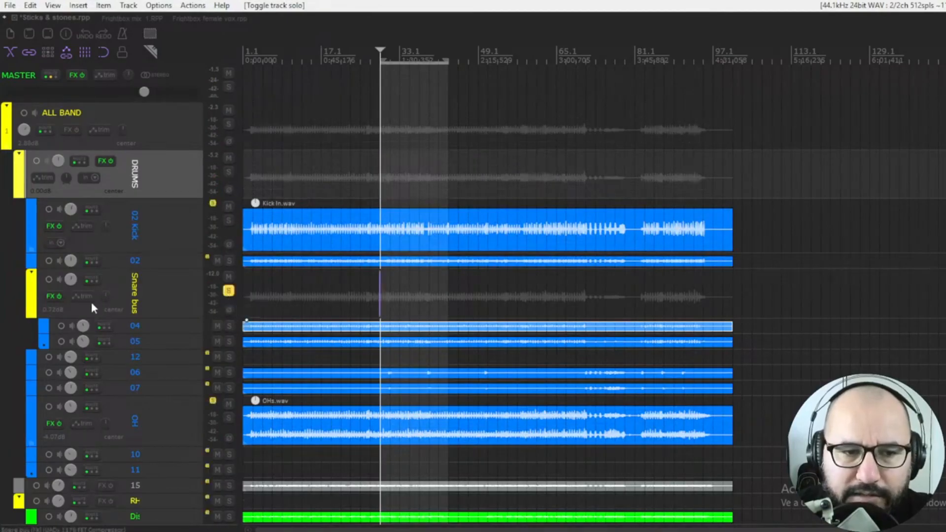
pyautogui.press('space')
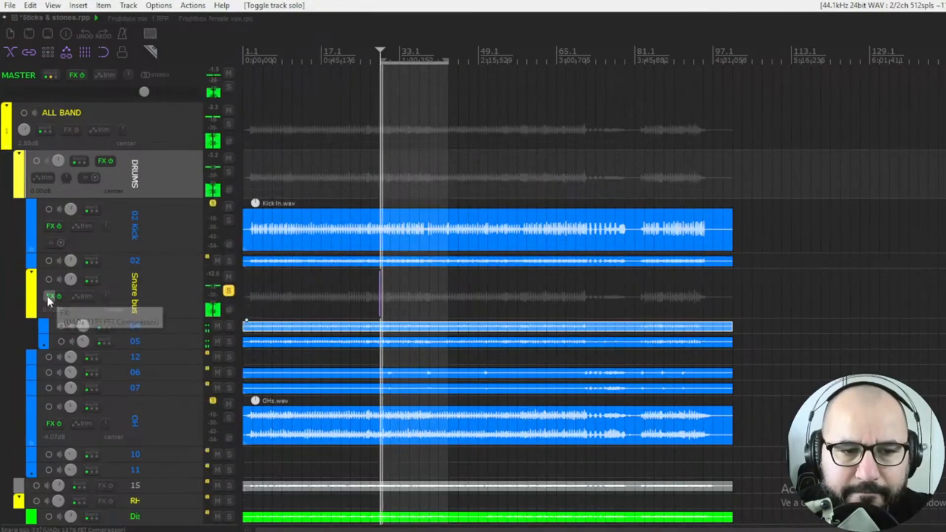
# Step: Open the UADx 1176 FET Compressor on the Snare bus and switch it on
pyautogui.rightClick(49, 297)
pyautogui.click(61, 310)
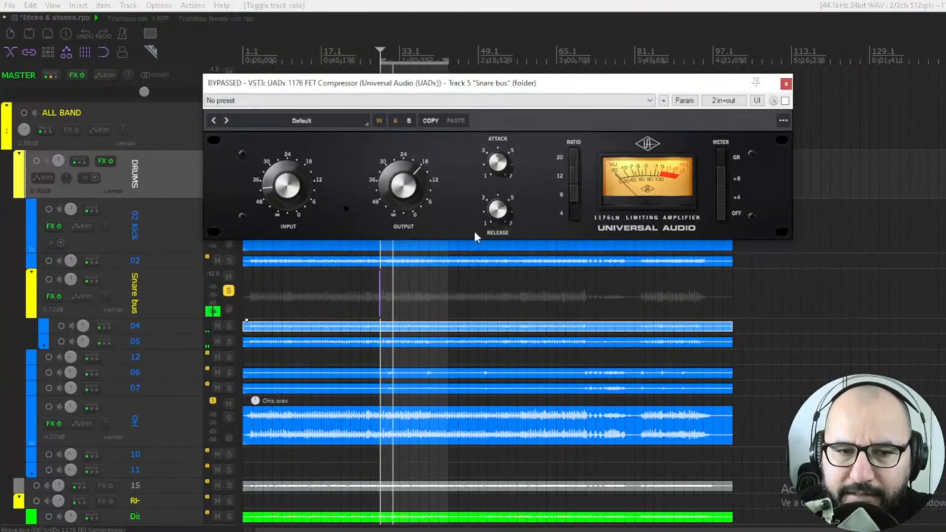
pyautogui.press('space')
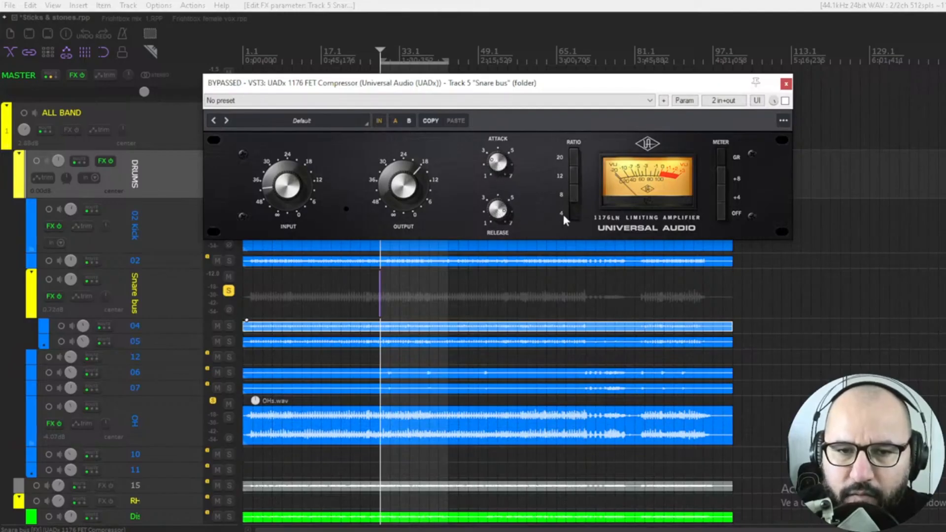
pyautogui.click(785, 100)
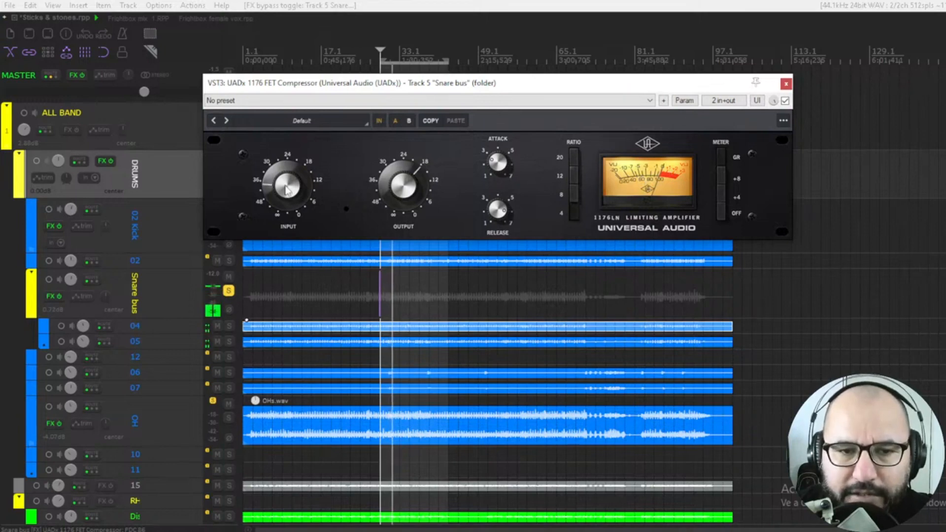
# Step: Raise the snare compressor's input, lower its output, and bypass it to compare
pyautogui.moveTo(287, 179); pyautogui.dragTo(287, 164)
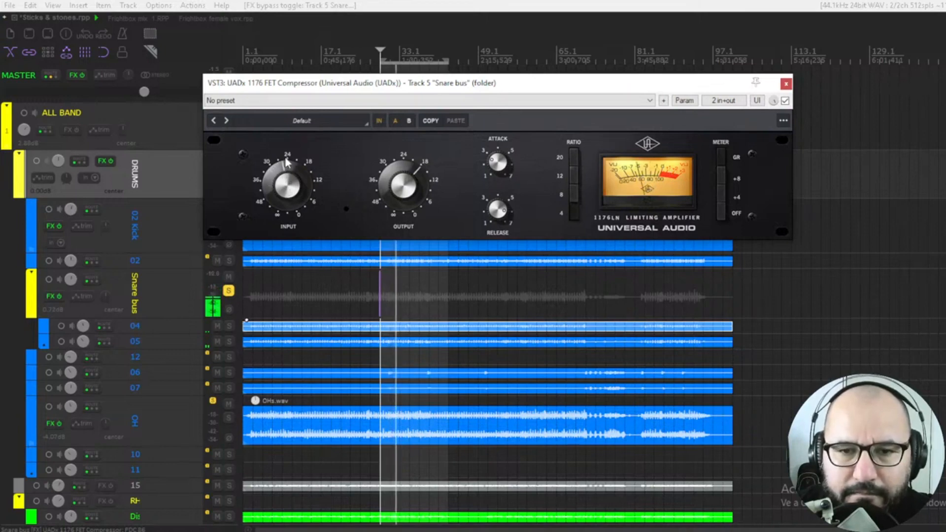
pyautogui.moveTo(405, 188); pyautogui.dragTo(405, 198)
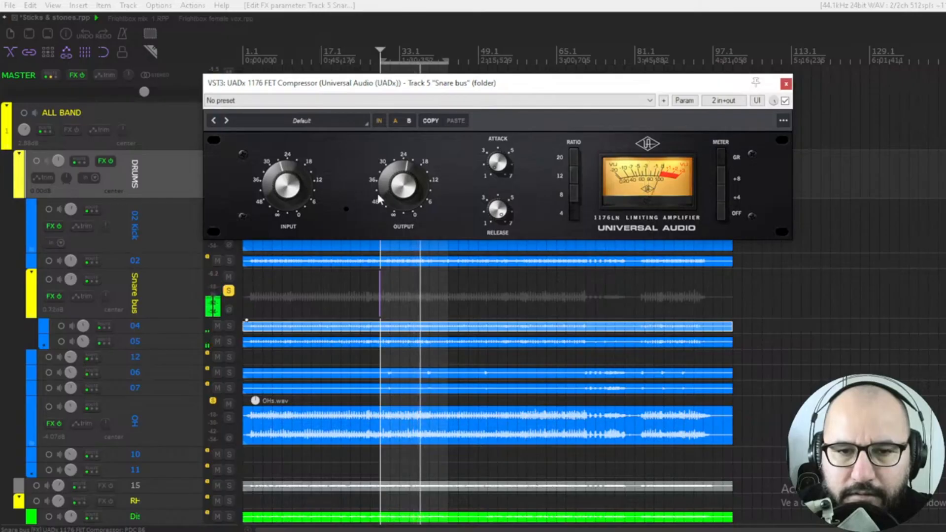
pyautogui.click(785, 100)
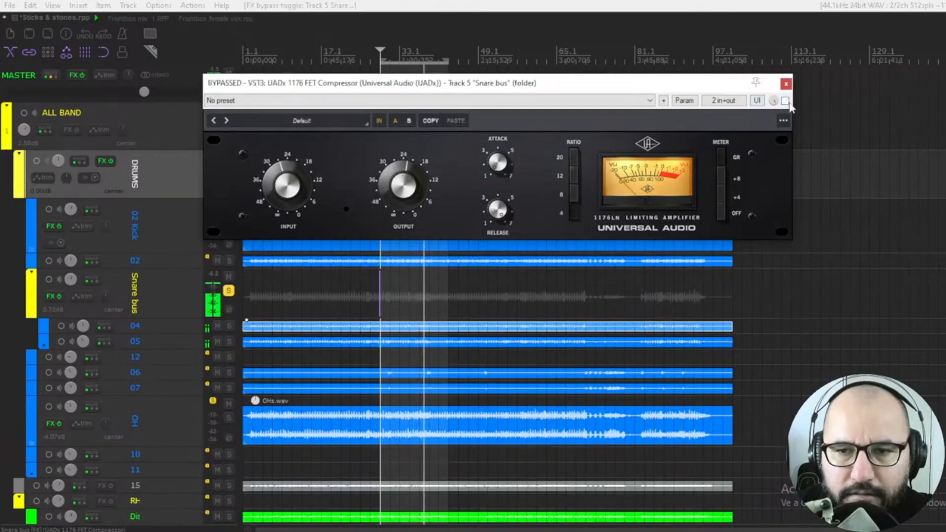
# Step: Switch the snare compressor back on and restart playback
pyautogui.click(785, 101)
pyautogui.press('space')
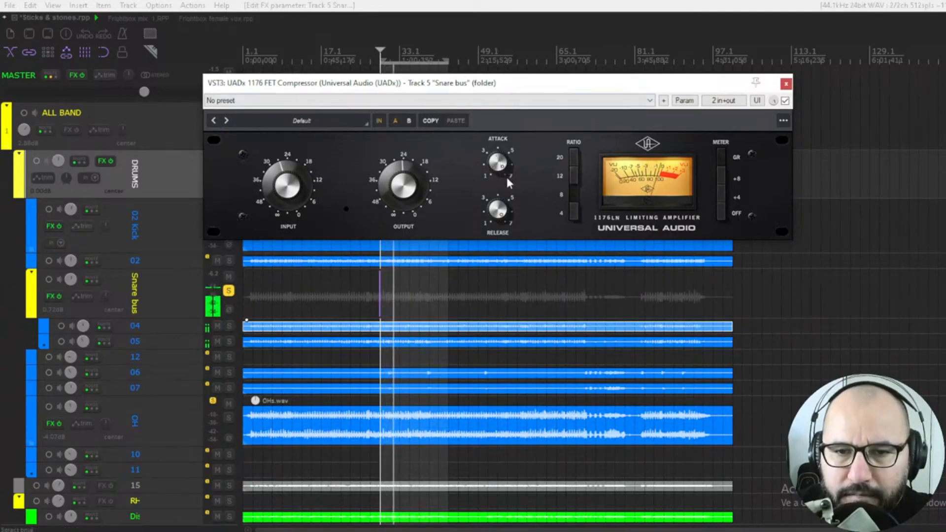
pyautogui.press('space')
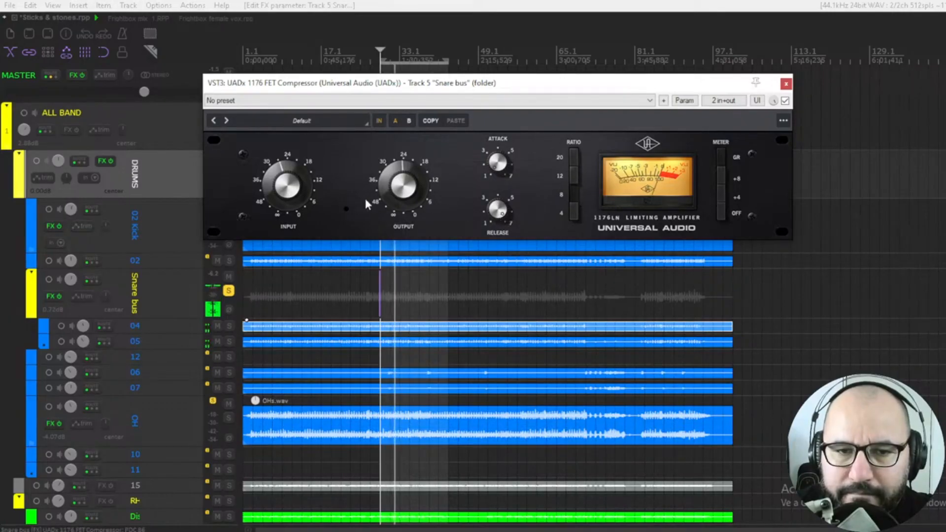
# Step: Toggle the snare compressor's bypass to compare, then fine-tune its output and input levels
pyautogui.click(785, 101)
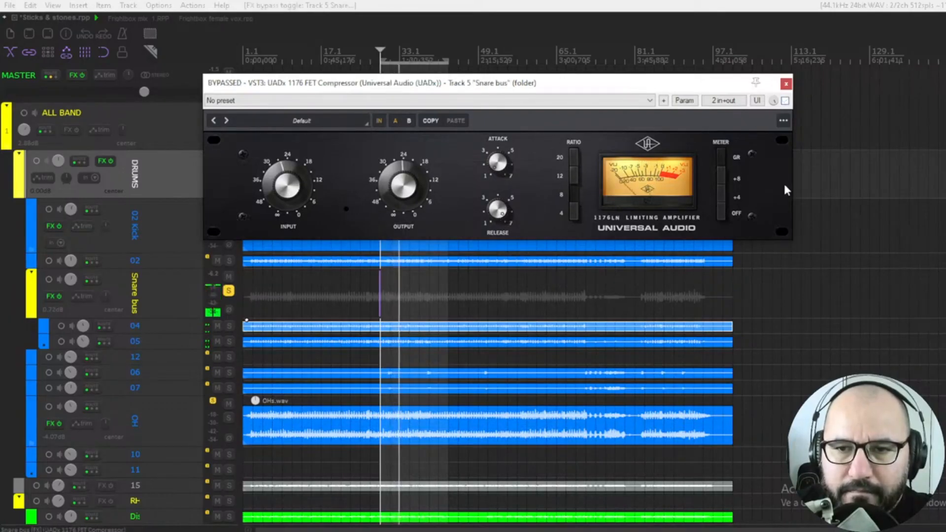
pyautogui.click(785, 100)
pyautogui.moveTo(414, 186); pyautogui.dragTo(411, 192)
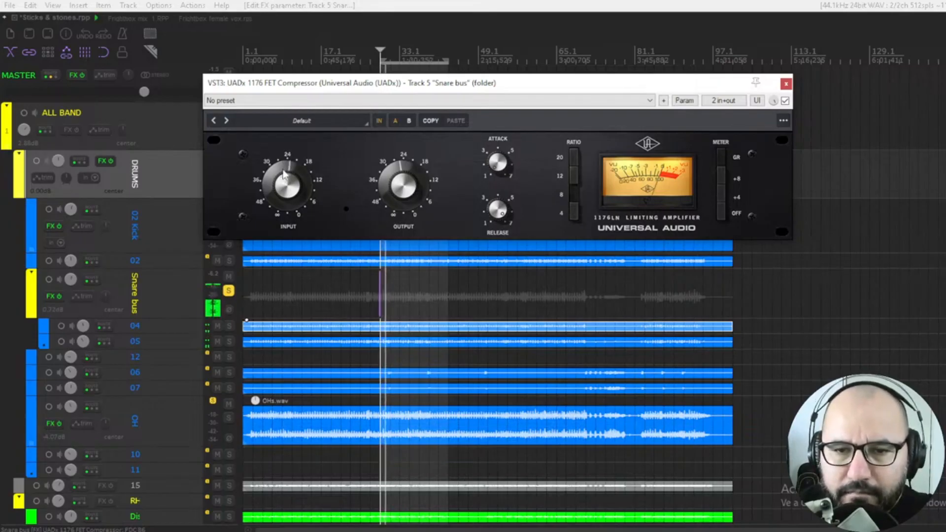
pyautogui.moveTo(284, 175); pyautogui.dragTo(279, 175)
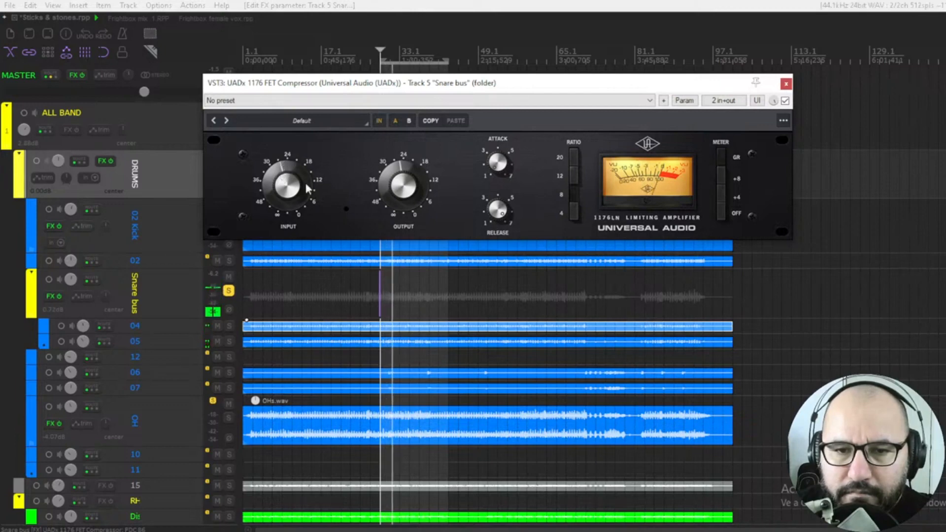
# Step: Compare the snare compressor bypassed and active once more, then stop playback
pyautogui.click(785, 100)
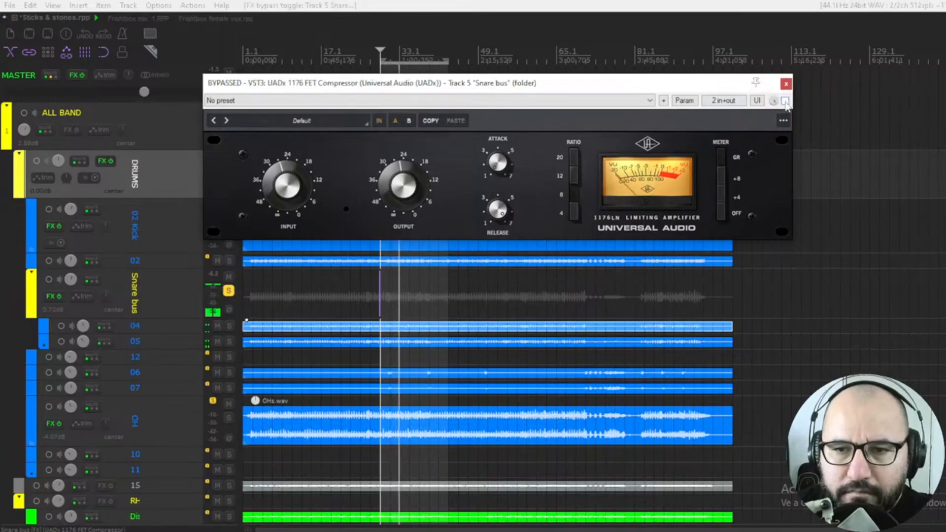
pyautogui.click(785, 100)
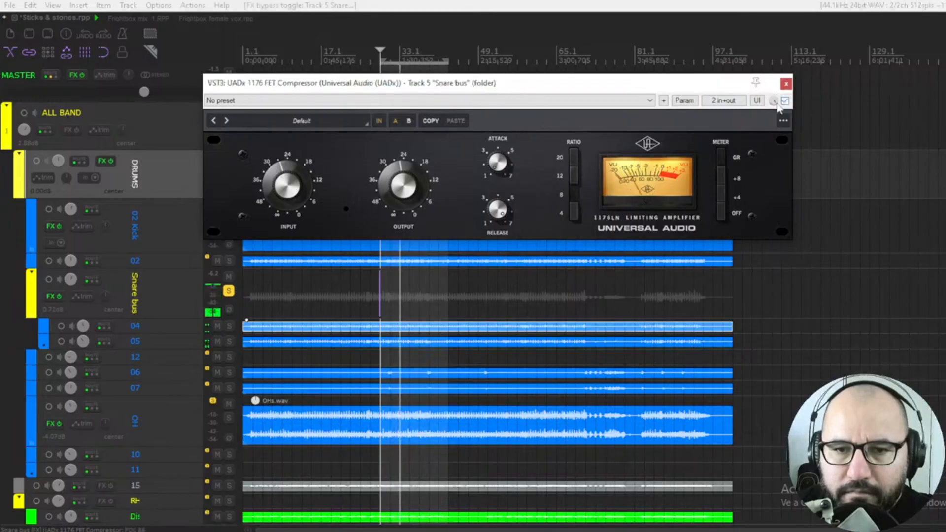
pyautogui.click(412, 189)
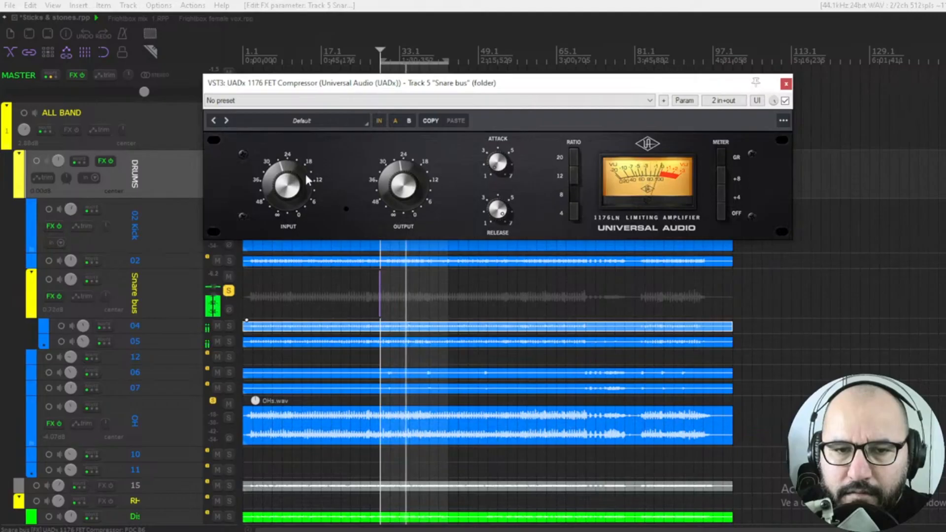
pyautogui.press('space')
# Step: Unsolo the Snare bus, solo the DRUMS folder, bypass the snare compressor and start playback
pyautogui.moveTo(285, 88); pyautogui.dragTo(322, 79)
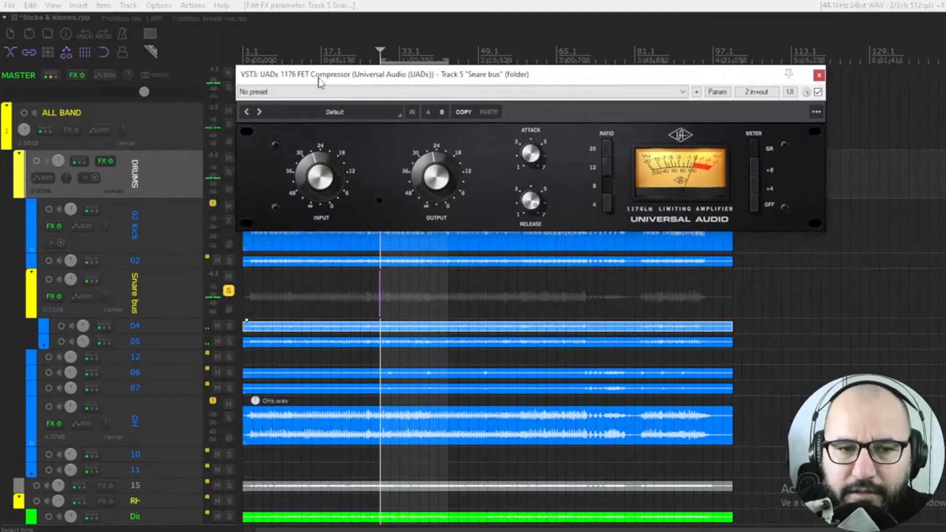
pyautogui.click(228, 290)
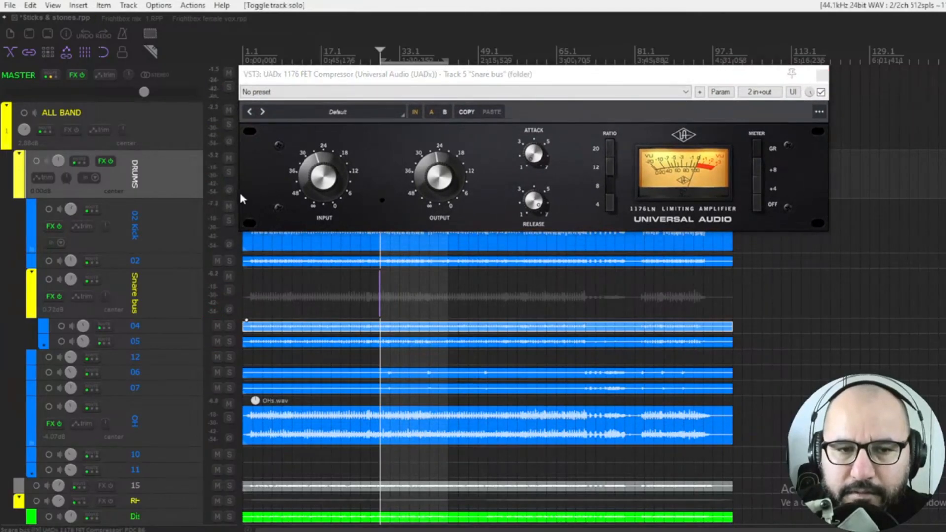
pyautogui.click(227, 173)
pyautogui.click(821, 91)
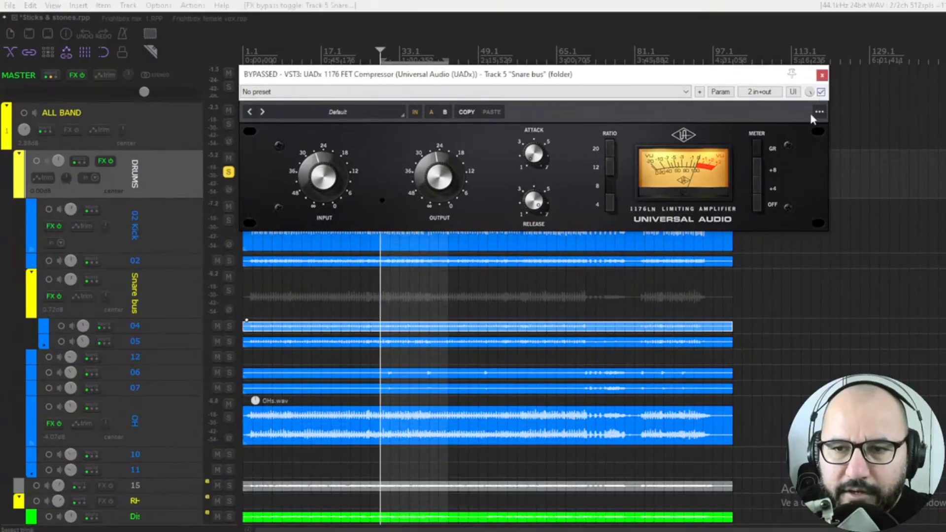
pyautogui.press('space')
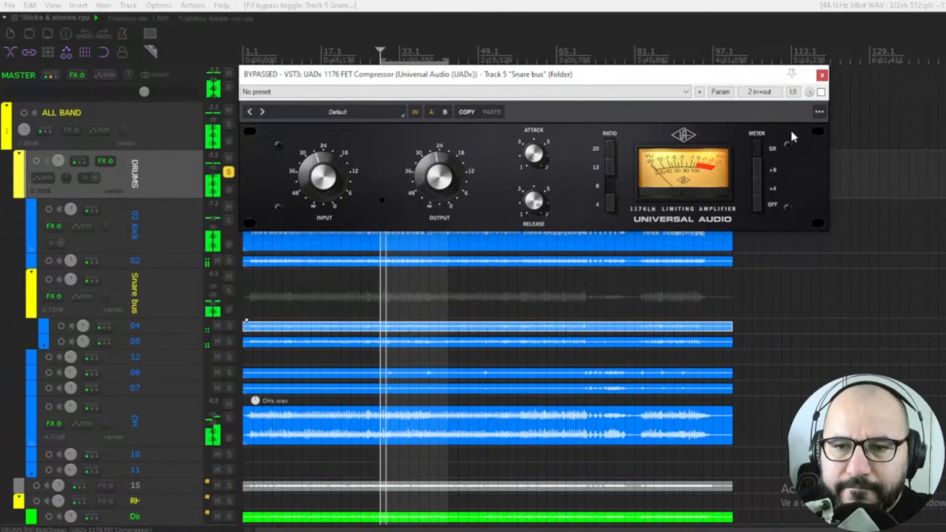
# Step: A/B the snare compressor within the drums mix by toggling its bypass, then stop playback
pyautogui.click(821, 93)
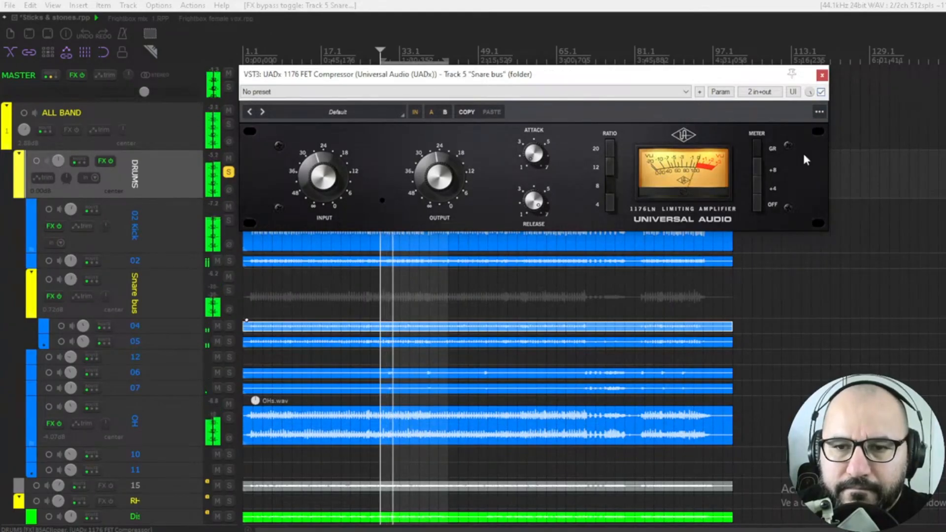
pyautogui.click(325, 180)
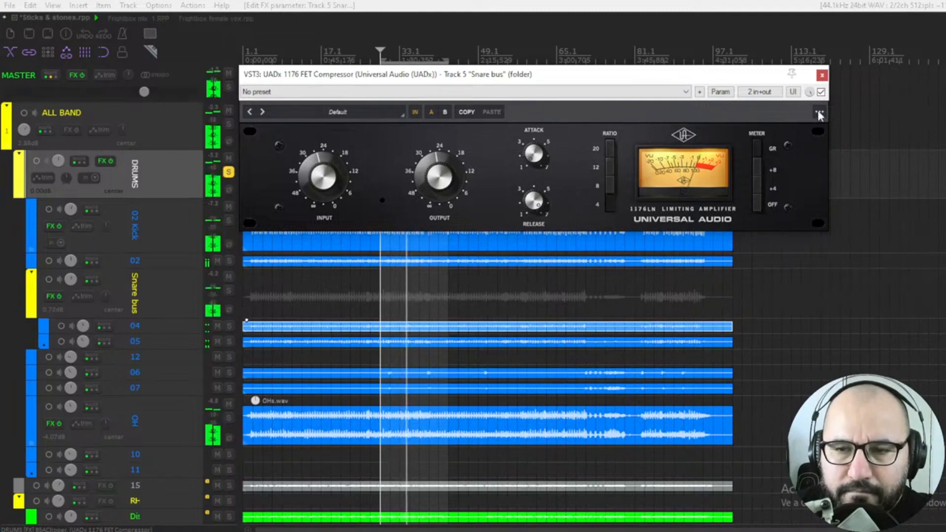
pyautogui.click(821, 92)
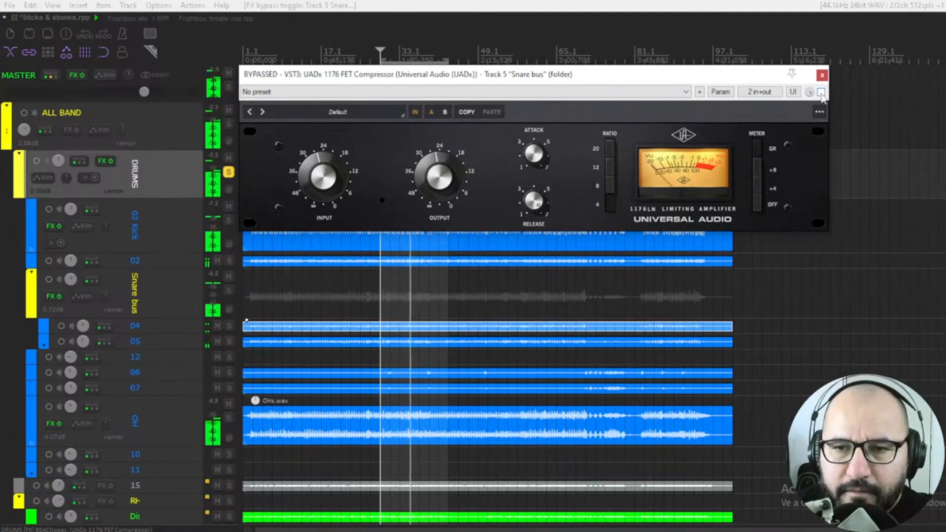
pyautogui.click(821, 92)
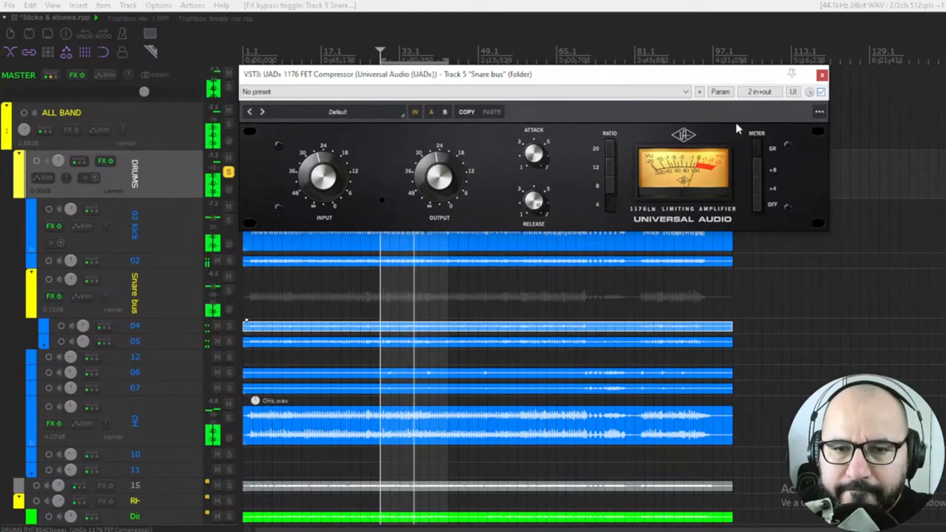
pyautogui.click(611, 184)
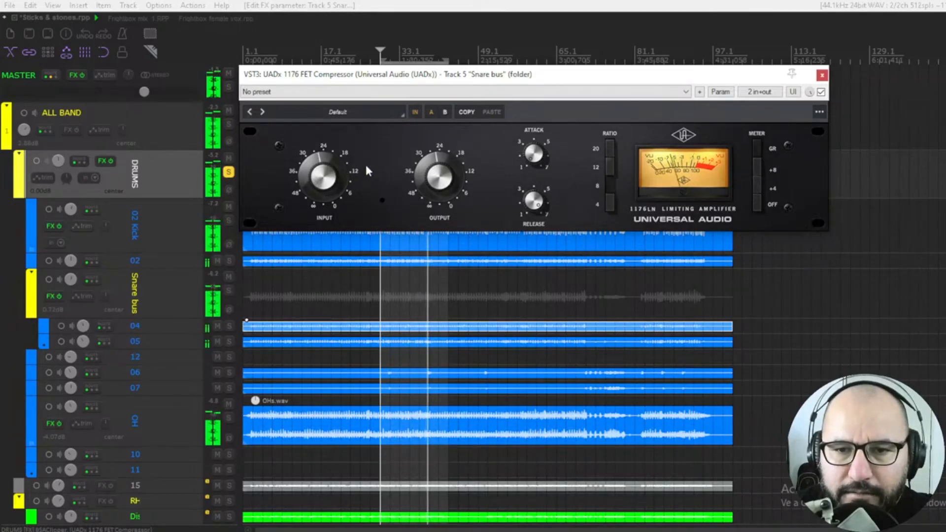
pyautogui.press('space')
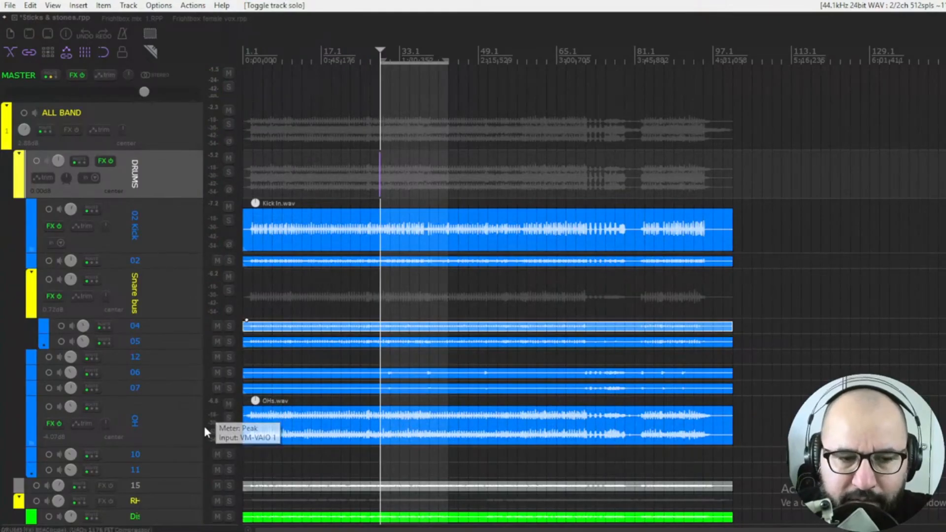
# Step: Solo the OH track, start playback, and open the UADx 1176 FET Compressor on it
pyautogui.click(229, 418)
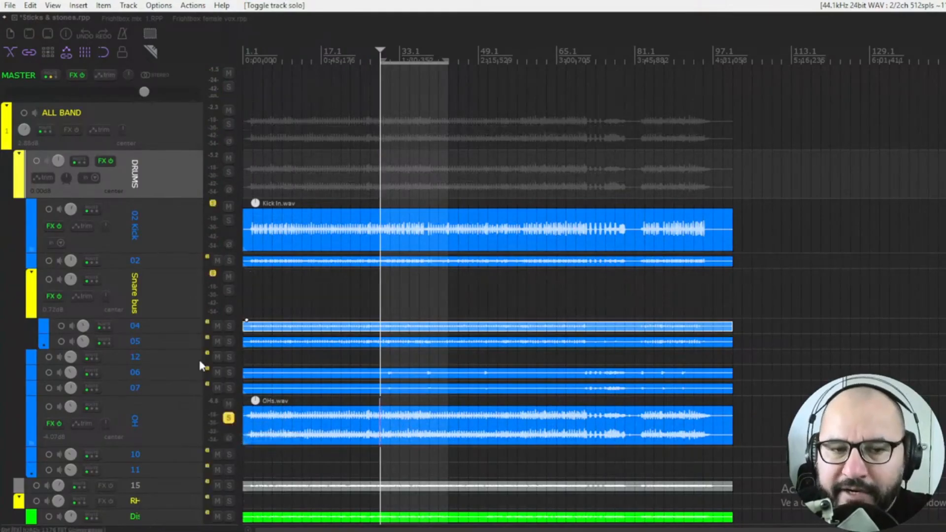
pyautogui.press('space')
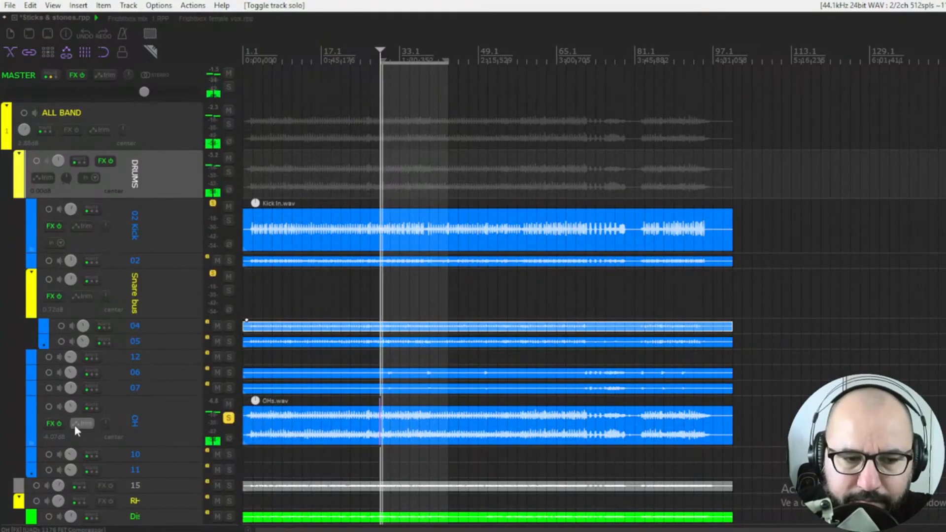
pyautogui.rightClick(49, 424)
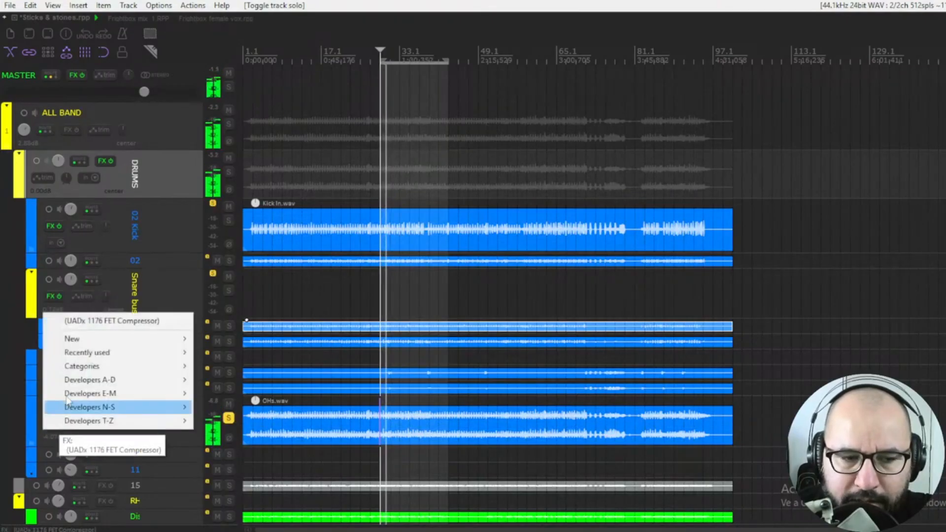
pyautogui.click(95, 323)
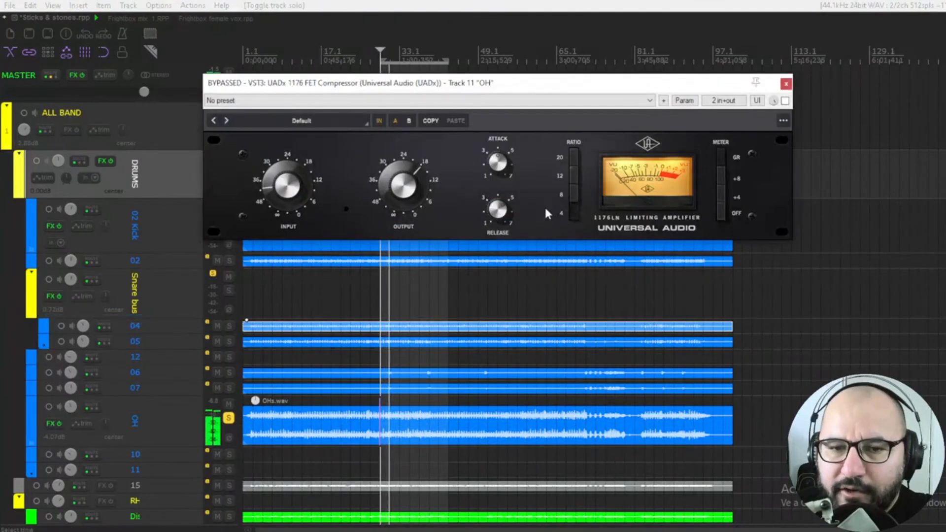
# Step: Raise the OH compressor's attack and release, and adjust its output and input levels
pyautogui.moveTo(501, 162); pyautogui.dragTo(504, 135)
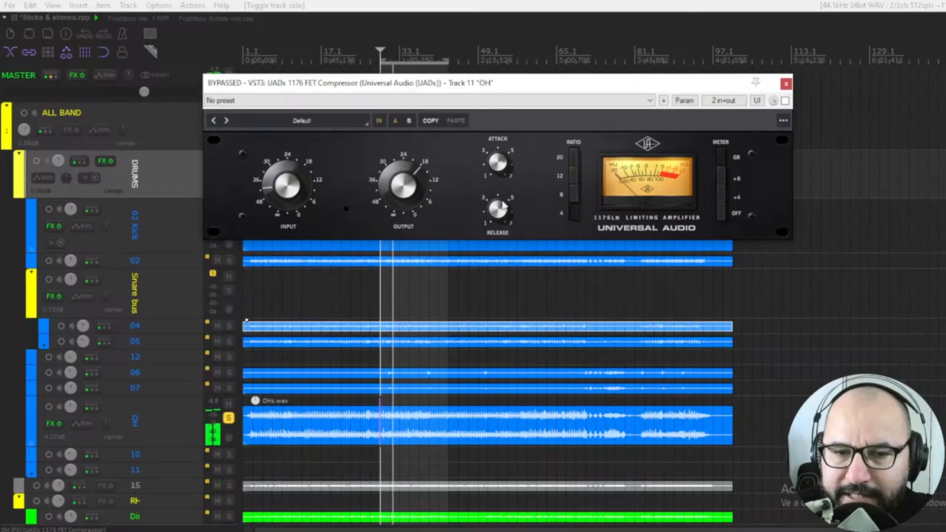
pyautogui.moveTo(502, 209); pyautogui.dragTo(503, 187)
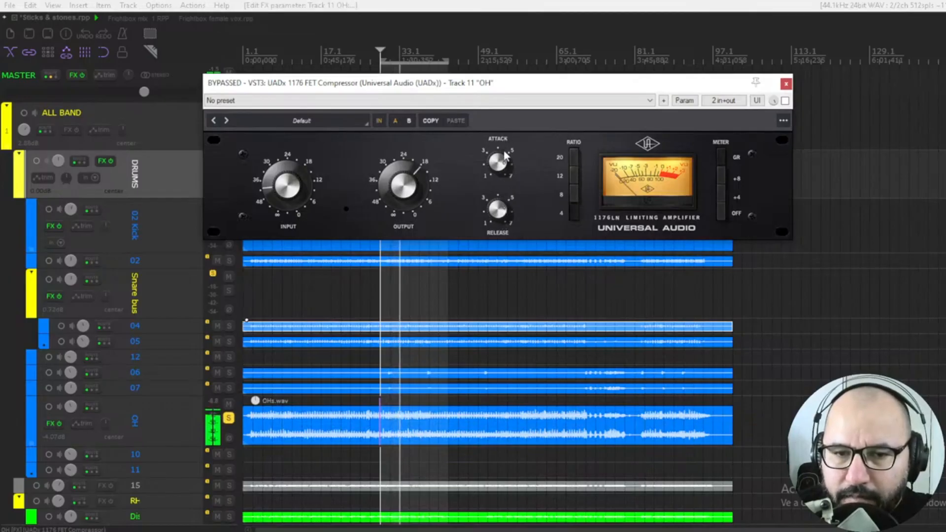
pyautogui.press('space')
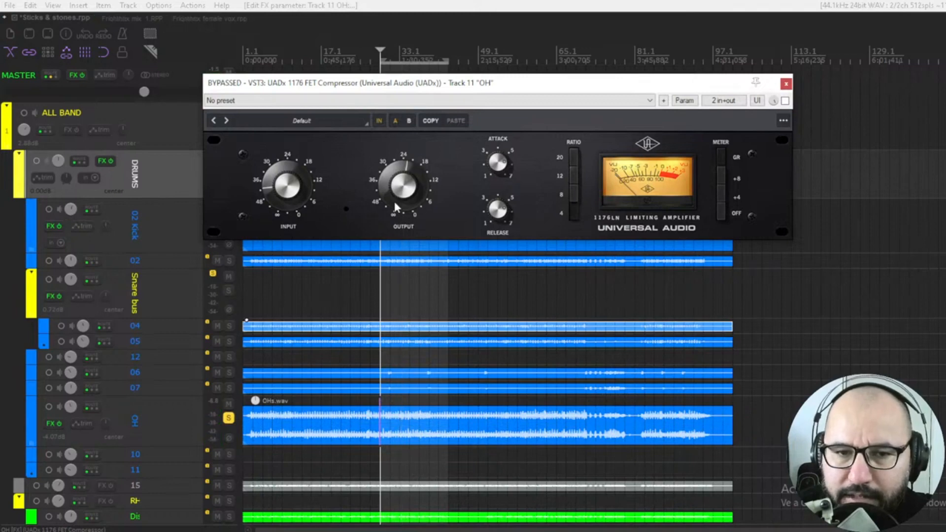
pyautogui.moveTo(395, 202); pyautogui.dragTo(396, 205)
pyautogui.moveTo(291, 185); pyautogui.dragTo(289, 178)
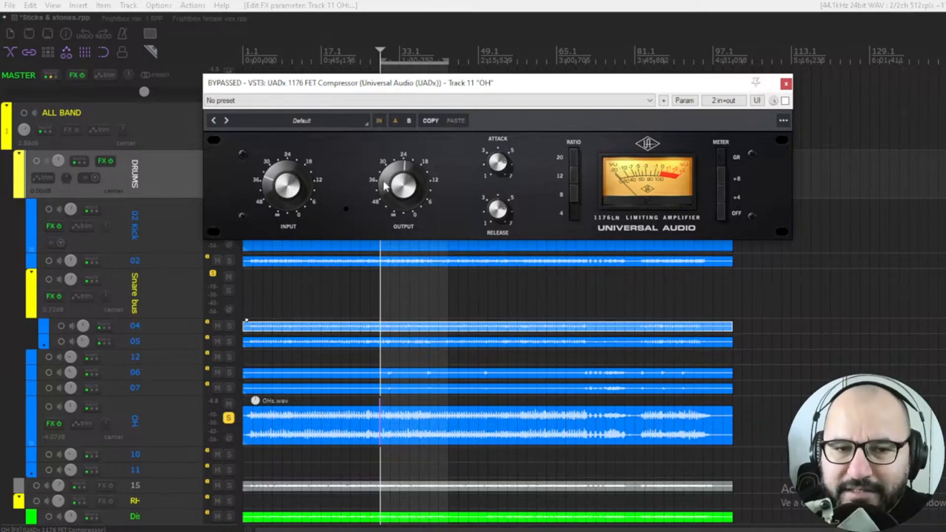
pyautogui.press('space')
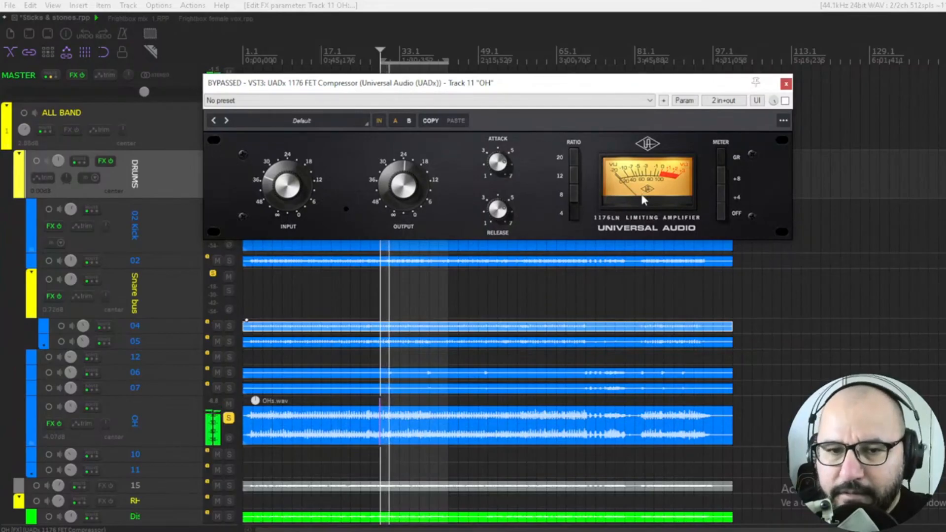
# Step: Switch the OH compressor on and raise its input and attack slightly
pyautogui.click(785, 101)
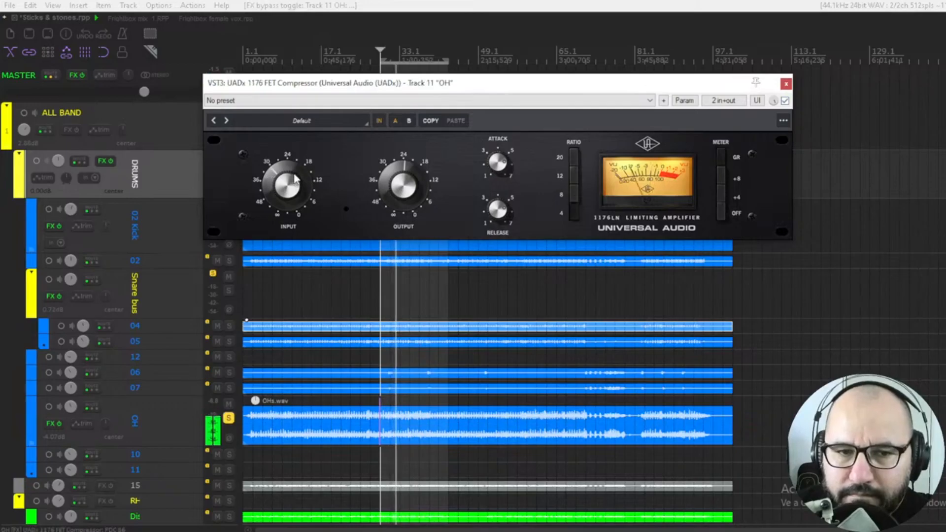
pyautogui.moveTo(295, 170); pyautogui.dragTo(293, 166)
pyautogui.moveTo(497, 167)
pyautogui.mouseDown()
pyautogui.moveTo(504, 139)
pyautogui.moveTo(501, 148)
pyautogui.mouseUp()
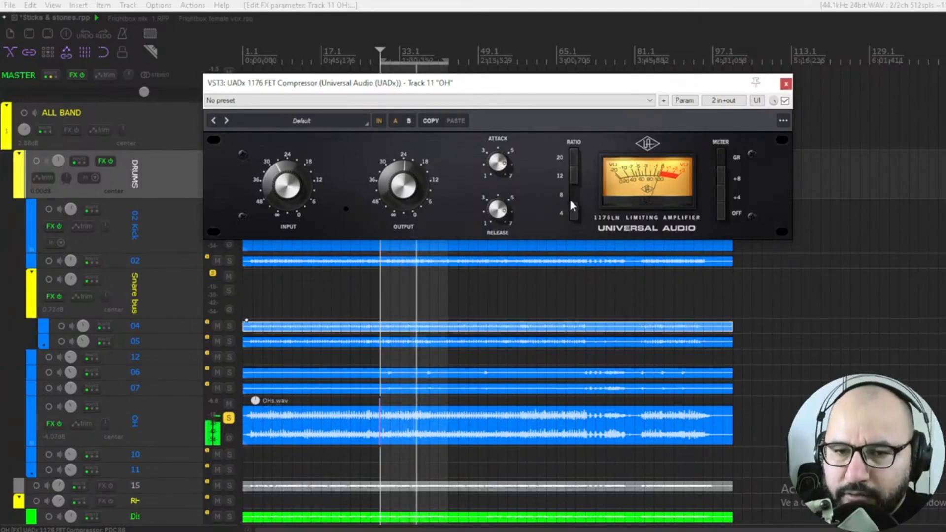
# Step: Toggle the OH compressor's bypass repeatedly to compare it during playback
pyautogui.click(785, 100)
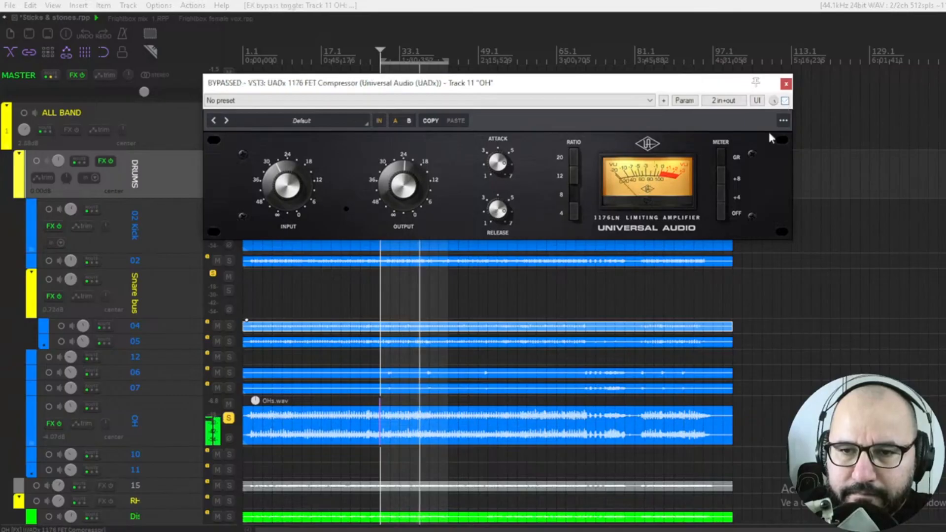
pyautogui.click(785, 100)
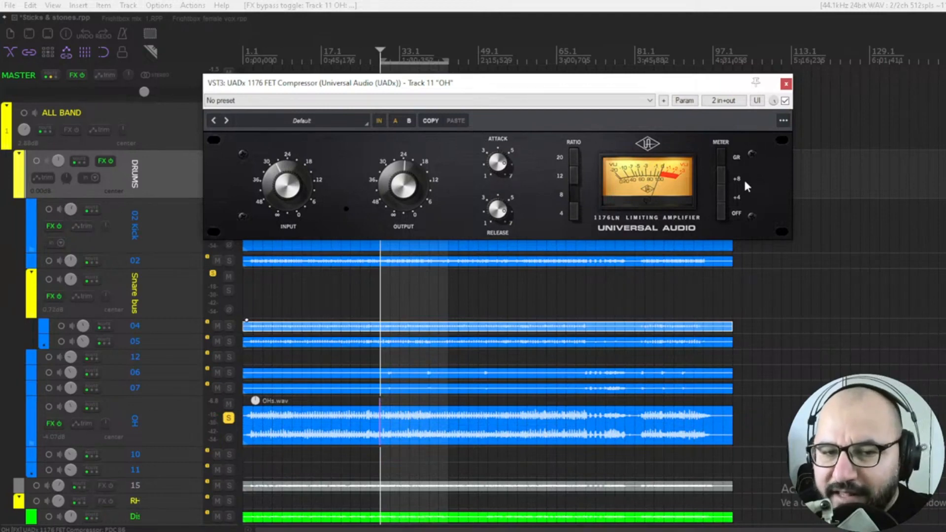
pyautogui.press('space')
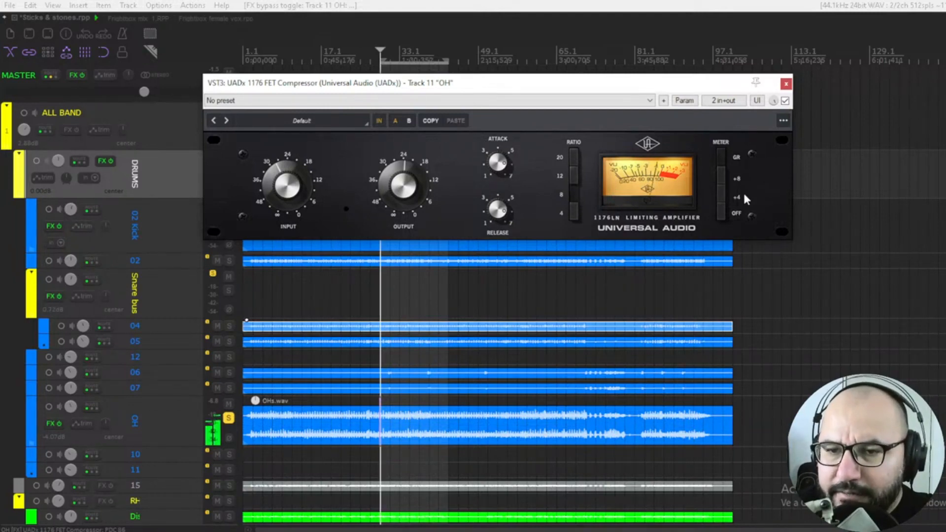
pyautogui.click(785, 101)
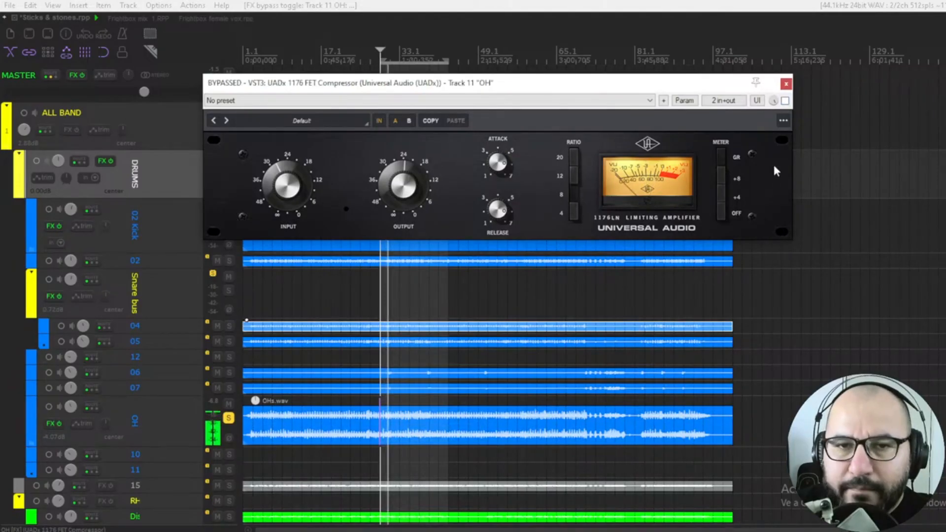
pyautogui.click(785, 100)
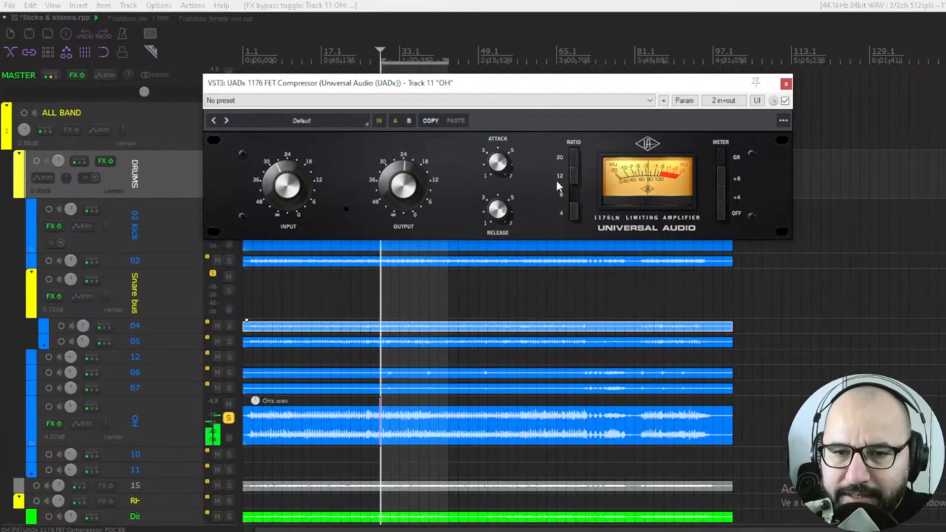
pyautogui.click(785, 100)
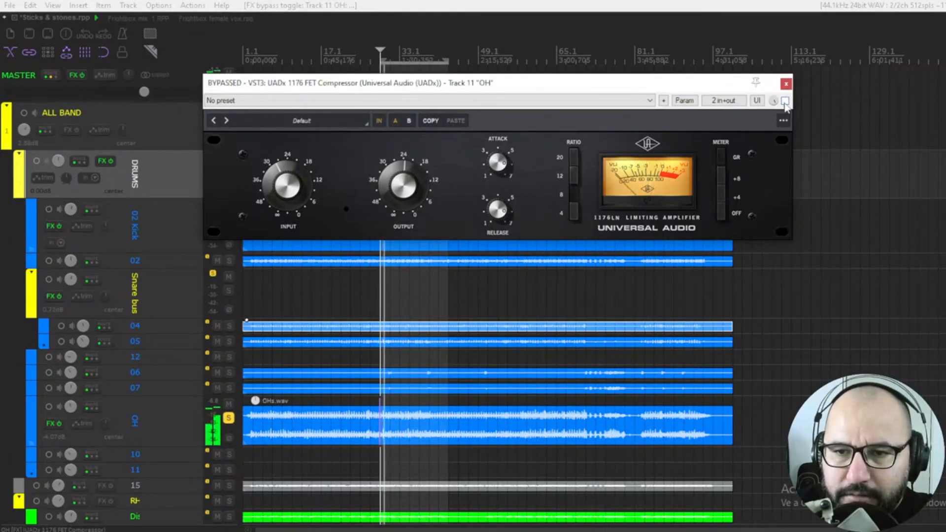
# Step: Nudge the OH compressor's output up while toggling its bypass on and off to compare during playback
pyautogui.click(785, 100)
pyautogui.moveTo(404, 198); pyautogui.dragTo(407, 193)
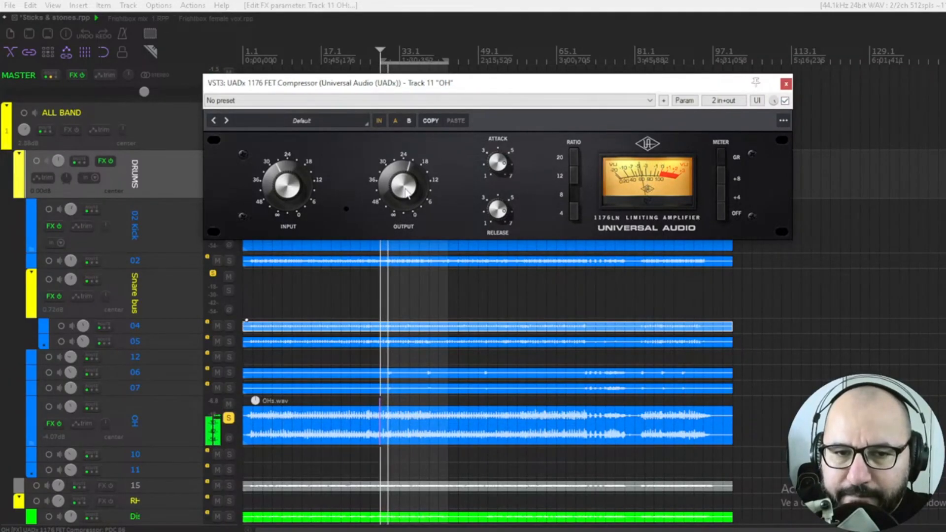
pyautogui.click(785, 100)
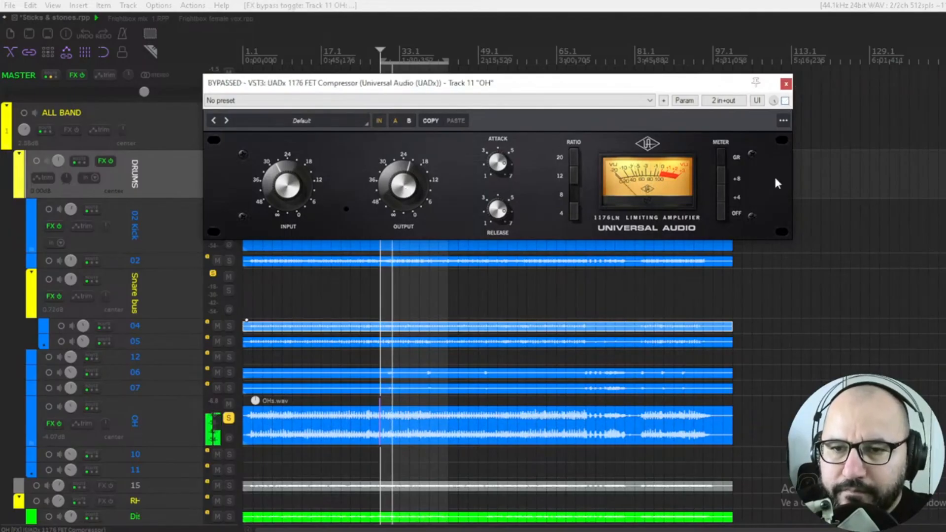
pyautogui.click(785, 101)
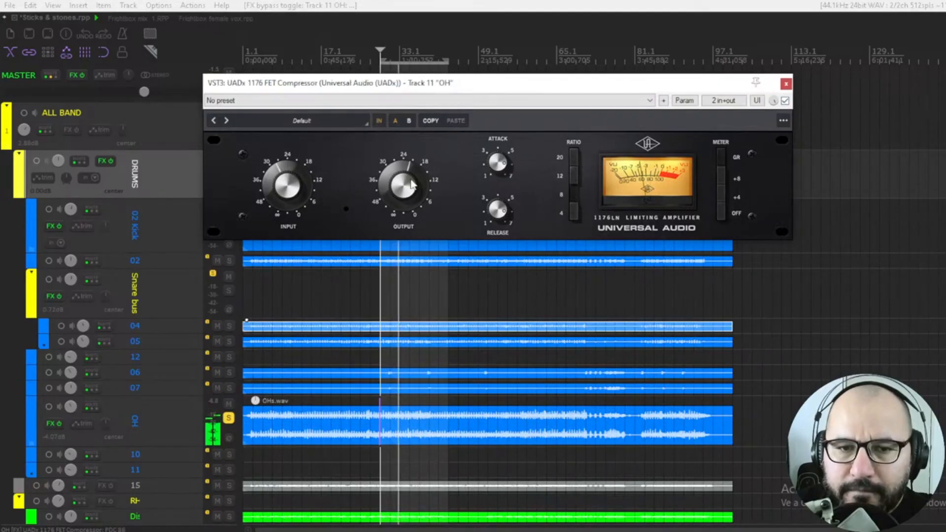
pyautogui.moveTo(412, 187); pyautogui.dragTo(413, 185)
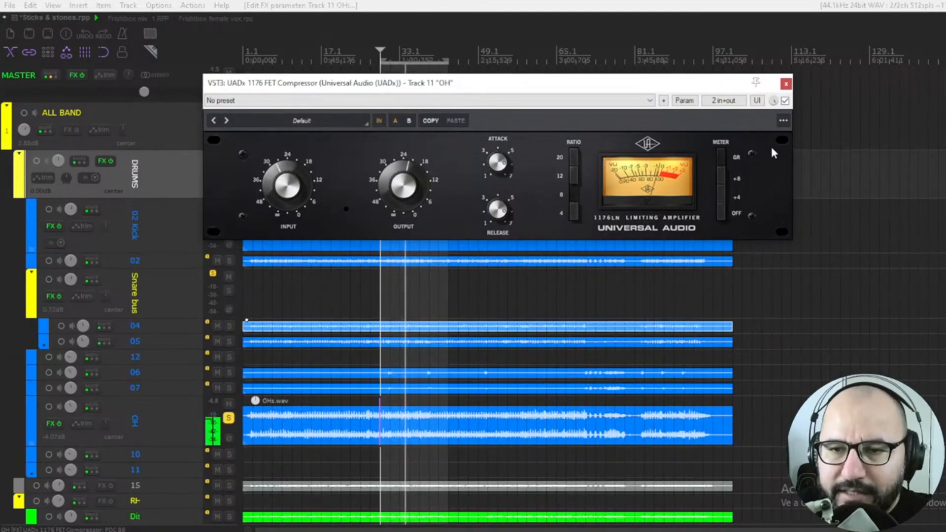
pyautogui.click(785, 101)
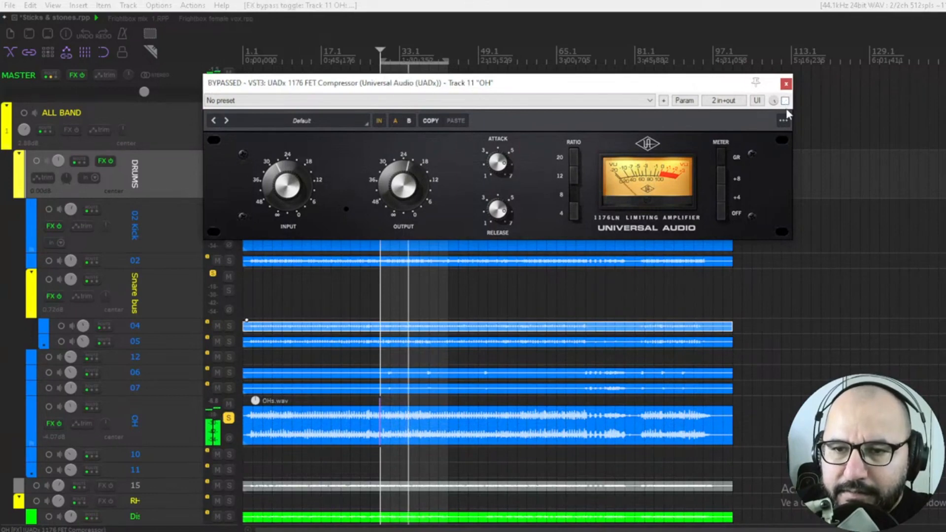
pyautogui.click(785, 101)
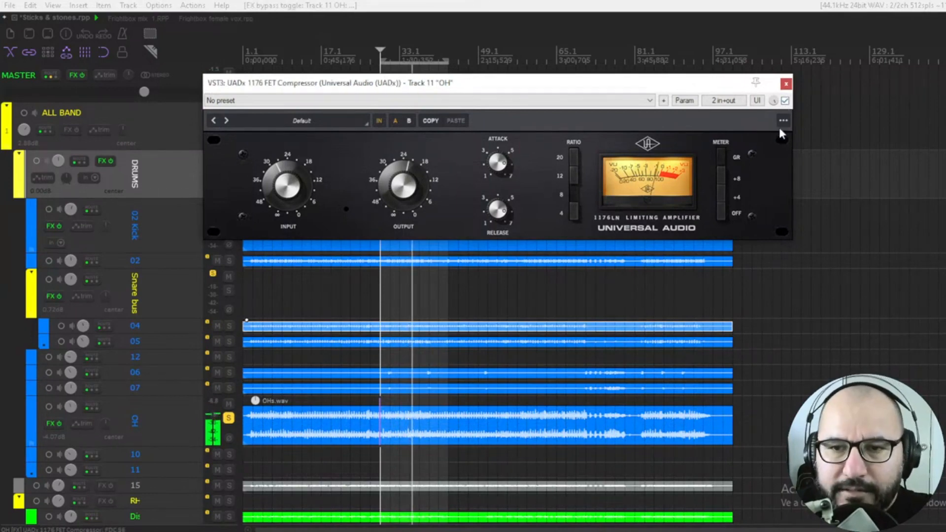
pyautogui.click(785, 101)
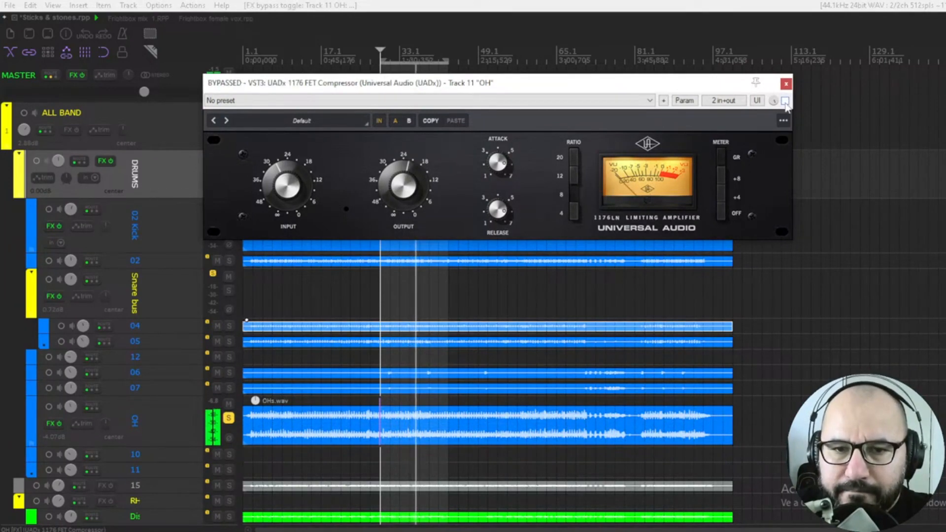
pyautogui.click(785, 101)
# Step: Unsolo the OH track and A/B the OH compressor's bypass within the full mix during playback
pyautogui.press('space')
pyautogui.click(228, 418)
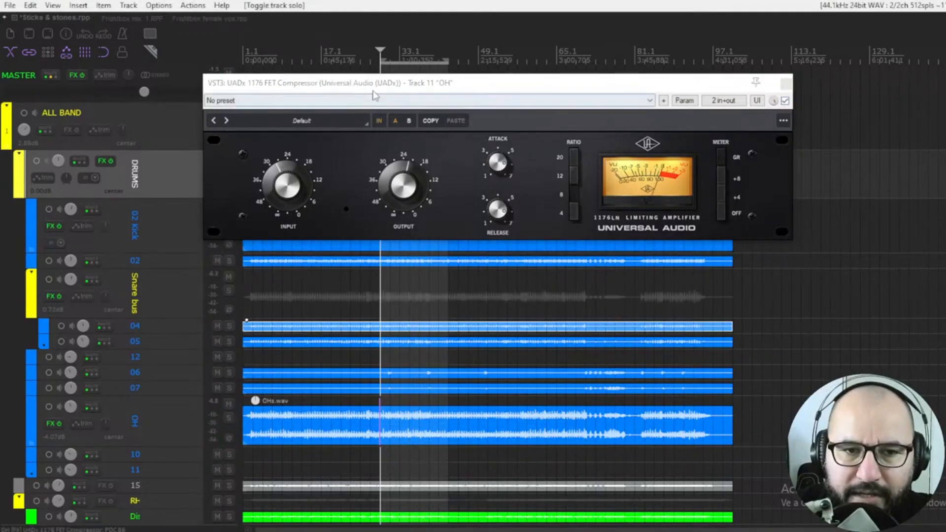
pyautogui.moveTo(373, 90); pyautogui.dragTo(392, 93)
pyautogui.click(749, 108)
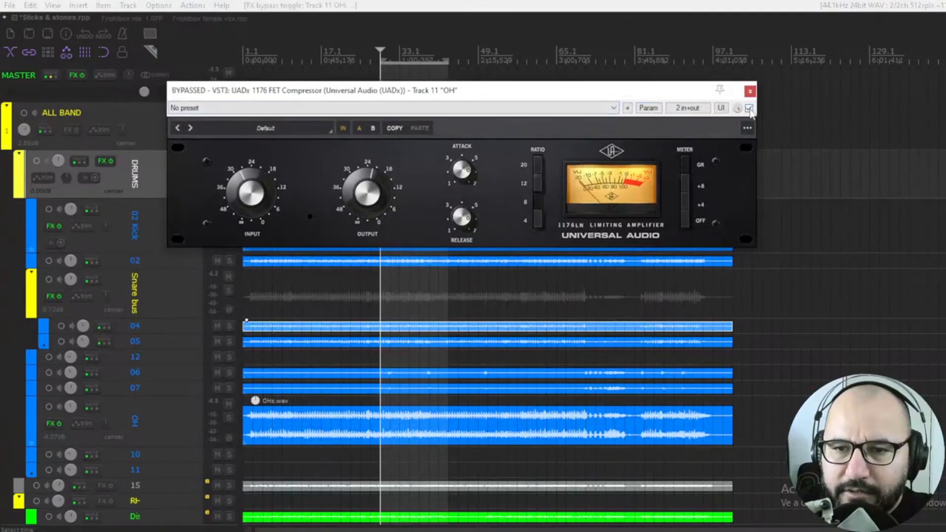
pyautogui.press('space')
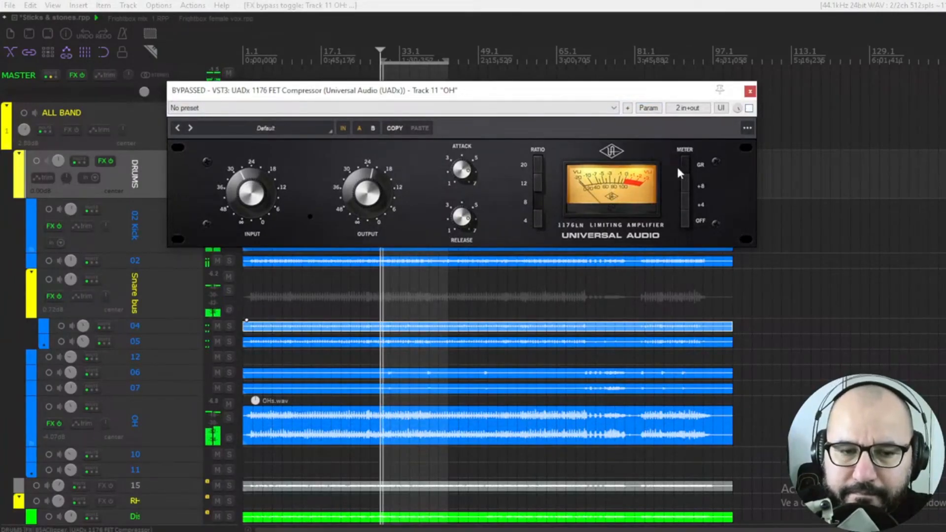
pyautogui.click(750, 108)
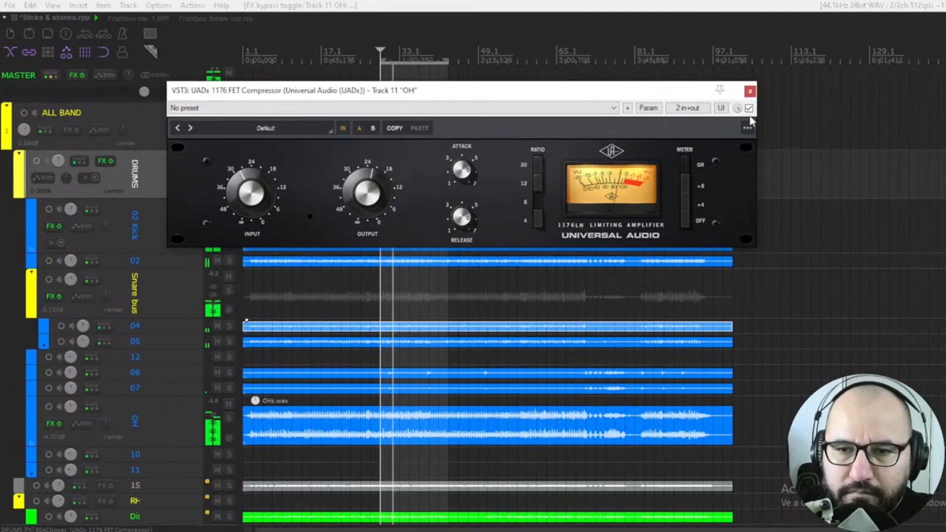
pyautogui.press('b')
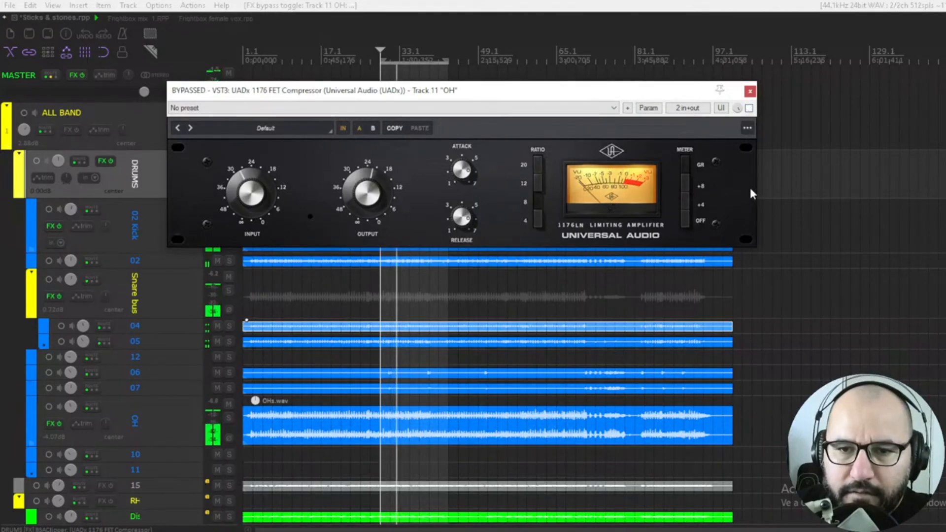
pyautogui.press('b')
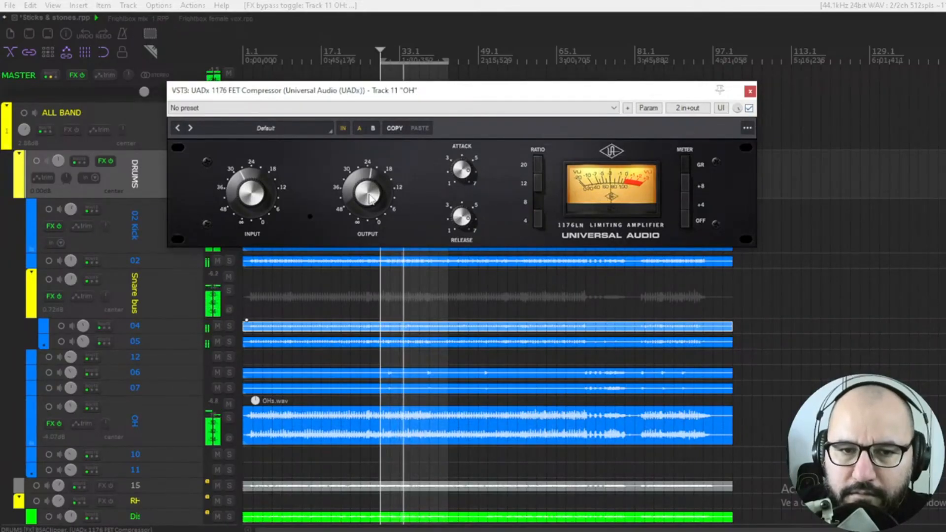
# Step: Close the OH compressor, open the 1176 on the DRUMS folder track, and lower its output slightly
pyautogui.click(749, 91)
pyautogui.press('space')
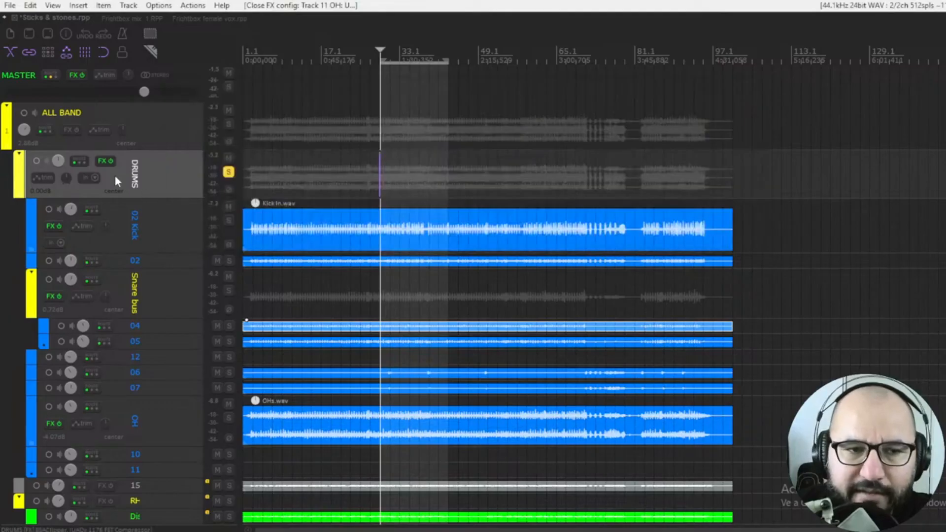
pyautogui.click(103, 161)
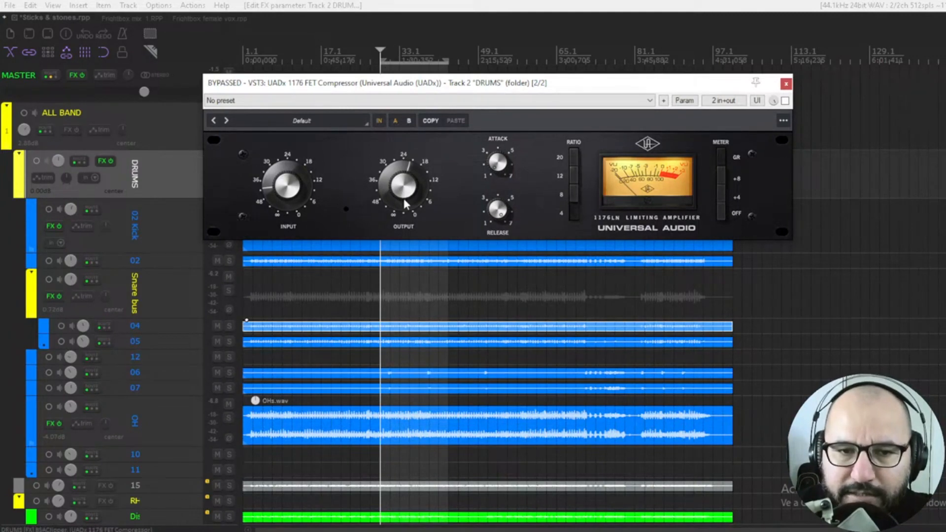
pyautogui.moveTo(404, 198); pyautogui.dragTo(403, 203)
pyautogui.press('space')
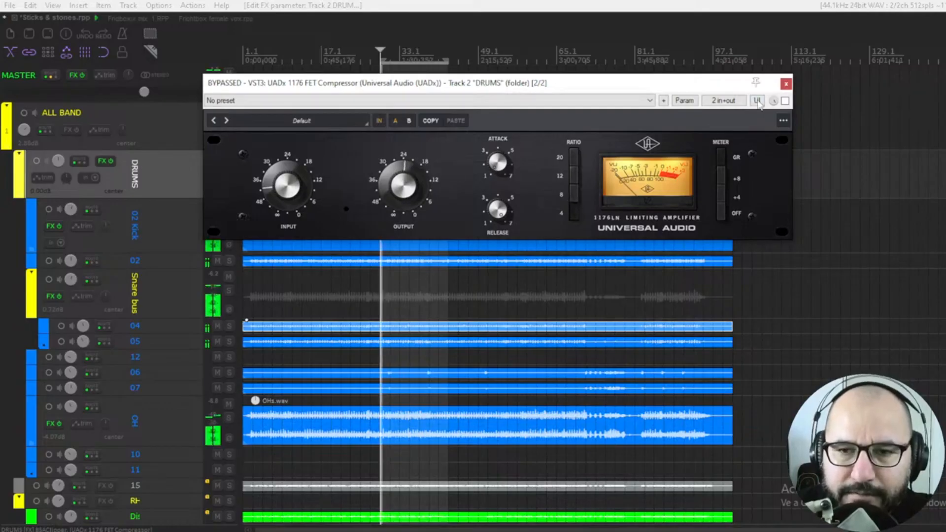
# Step: Switch the DRUMS compressor on, raise its input a little, and toggle its bypass to compare
pyautogui.click(785, 100)
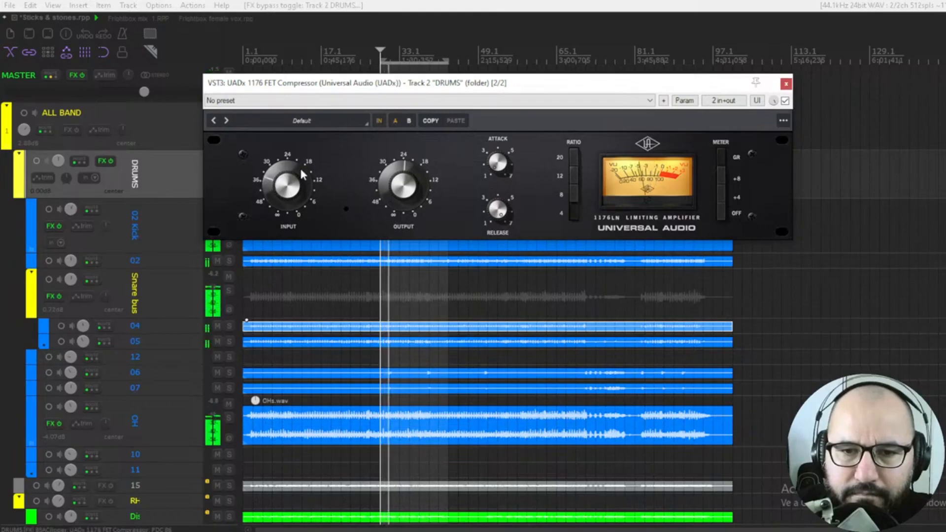
pyautogui.moveTo(299, 167); pyautogui.dragTo(299, 171)
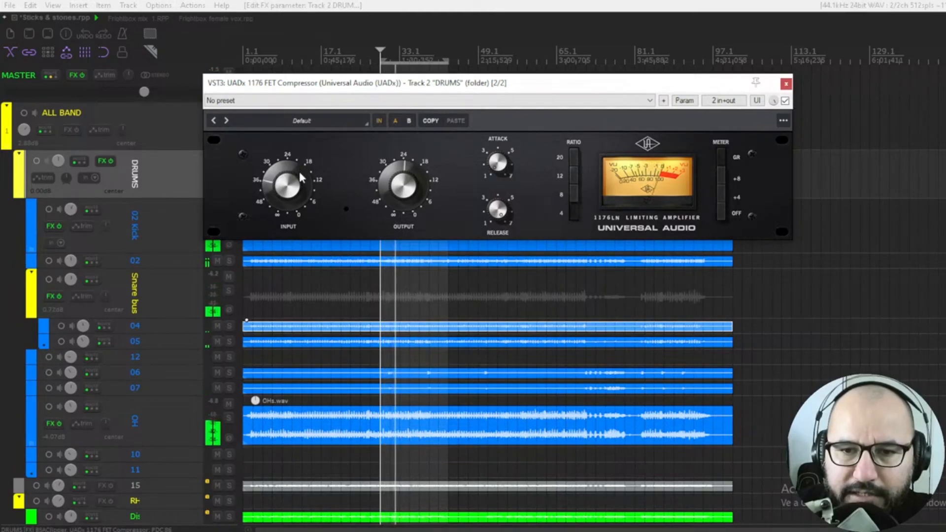
pyautogui.moveTo(300, 172); pyautogui.dragTo(300, 175)
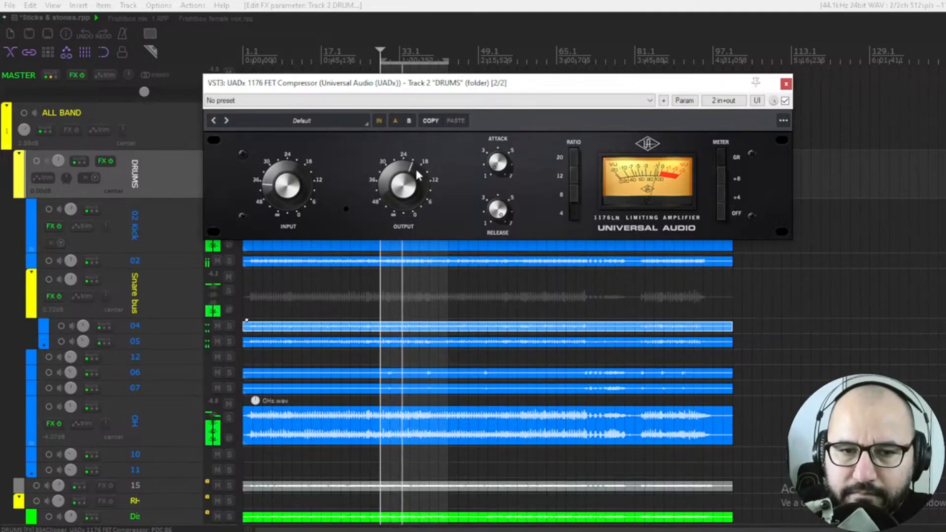
pyautogui.click(785, 101)
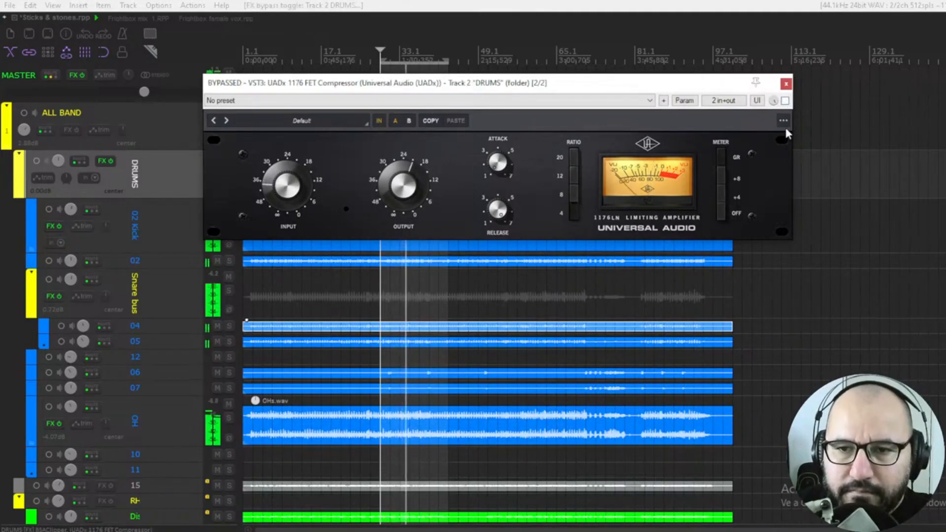
pyautogui.click(785, 100)
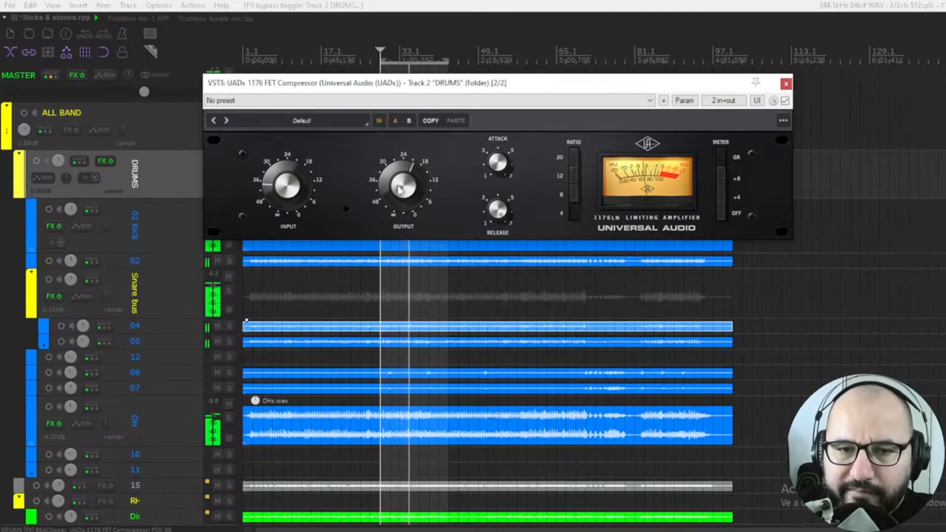
# Step: Raise the DRUMS compressor's output slightly and toggle its bypass repeatedly during playback
pyautogui.moveTo(397, 183); pyautogui.dragTo(396, 180)
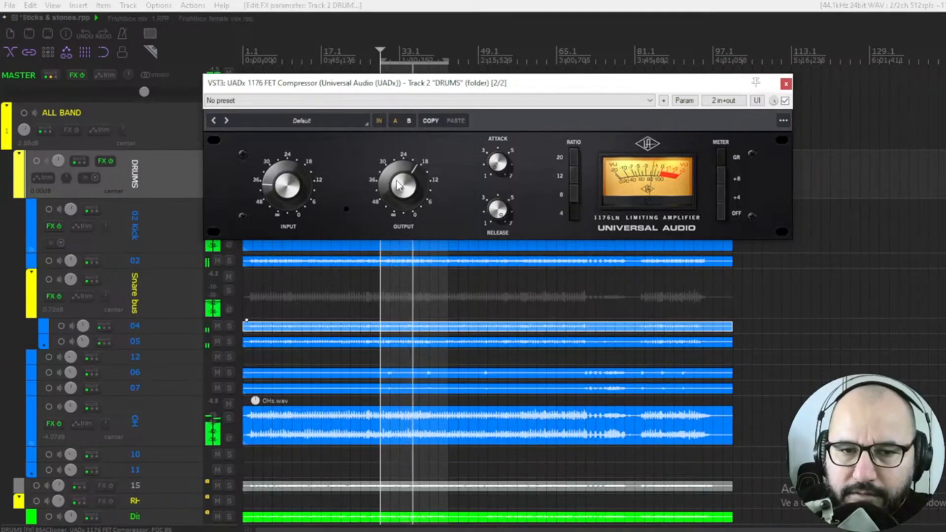
pyautogui.click(785, 101)
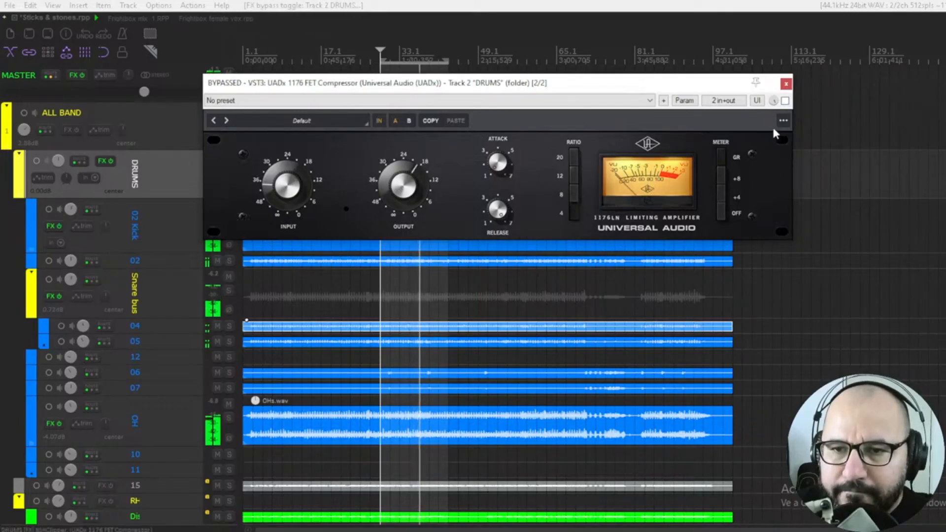
pyautogui.click(785, 100)
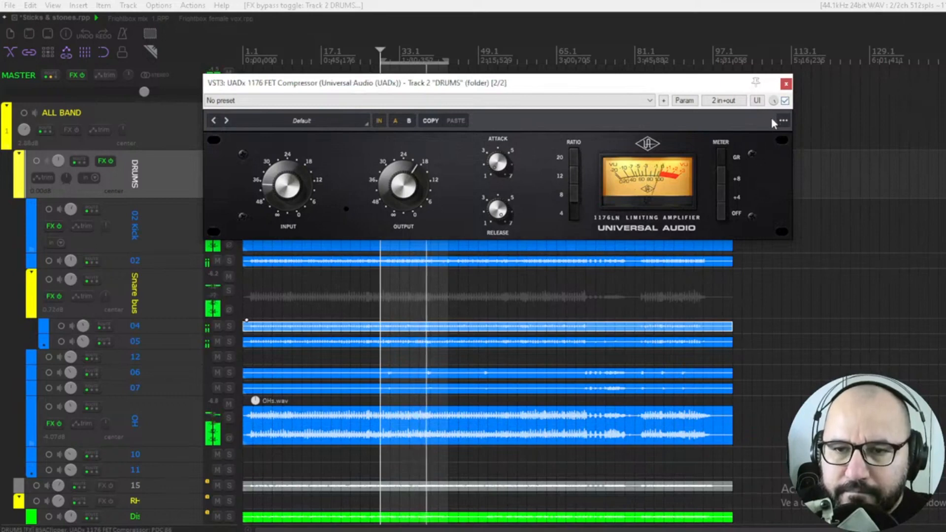
pyautogui.click(785, 101)
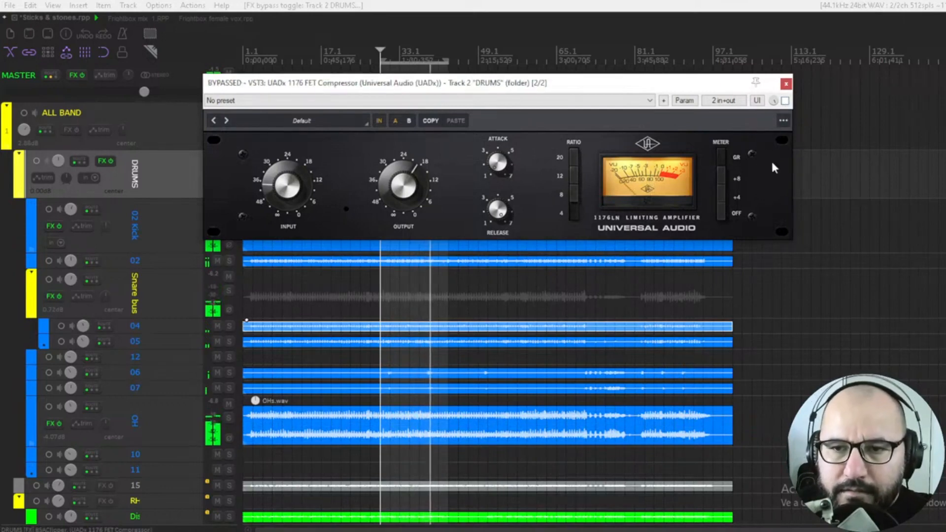
pyautogui.click(785, 101)
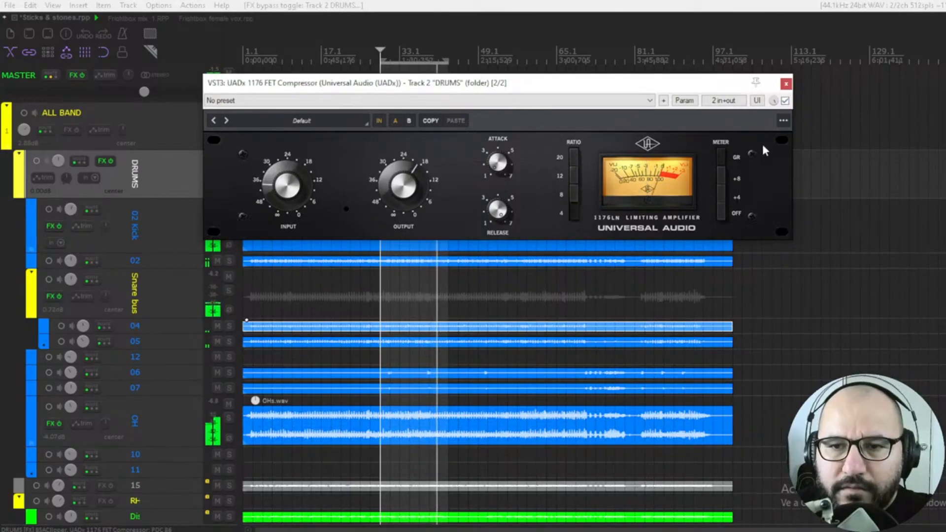
pyautogui.press('space')
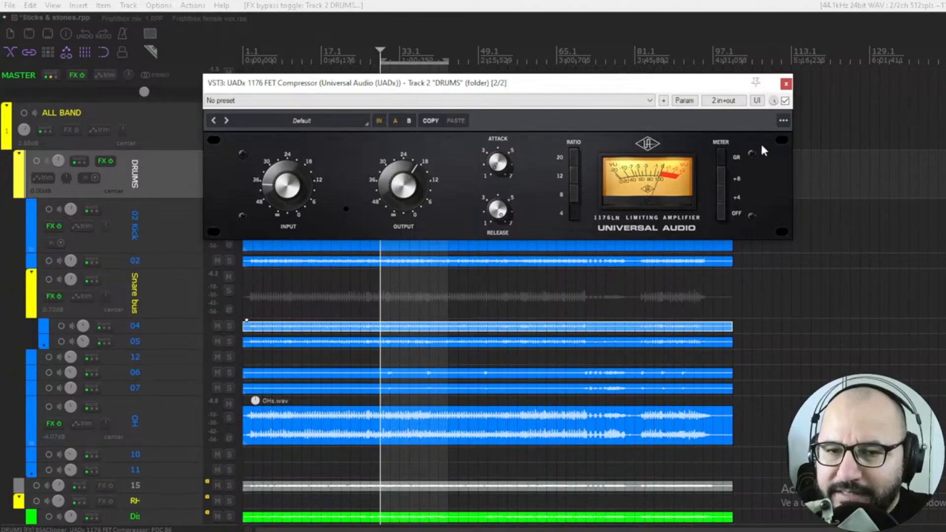
# Step: Enlarge the 15 Bass track's height in the other project and start playback
pyautogui.press('space')
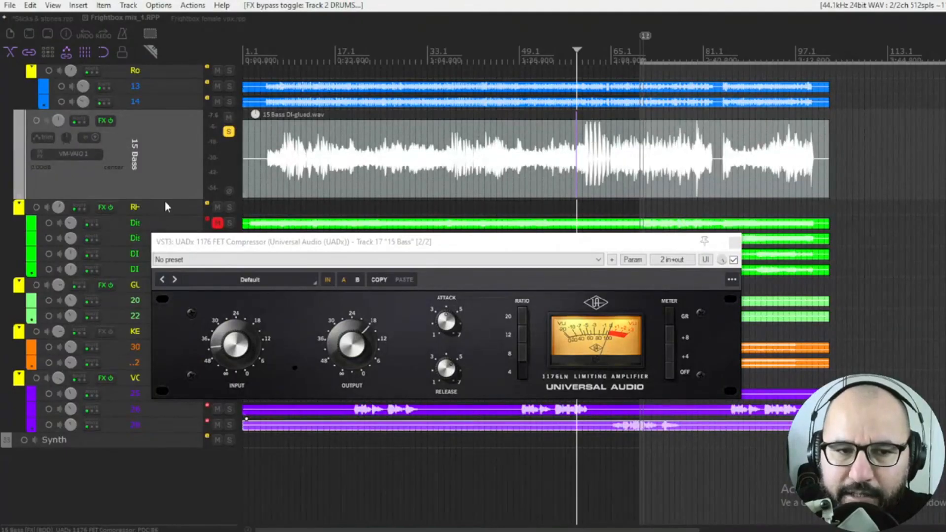
pyautogui.moveTo(162, 199); pyautogui.dragTo(162, 232)
pyautogui.moveTo(229, 231); pyautogui.dragTo(177, 229)
pyautogui.scroll(3, 616, 170)
pyautogui.press('space')
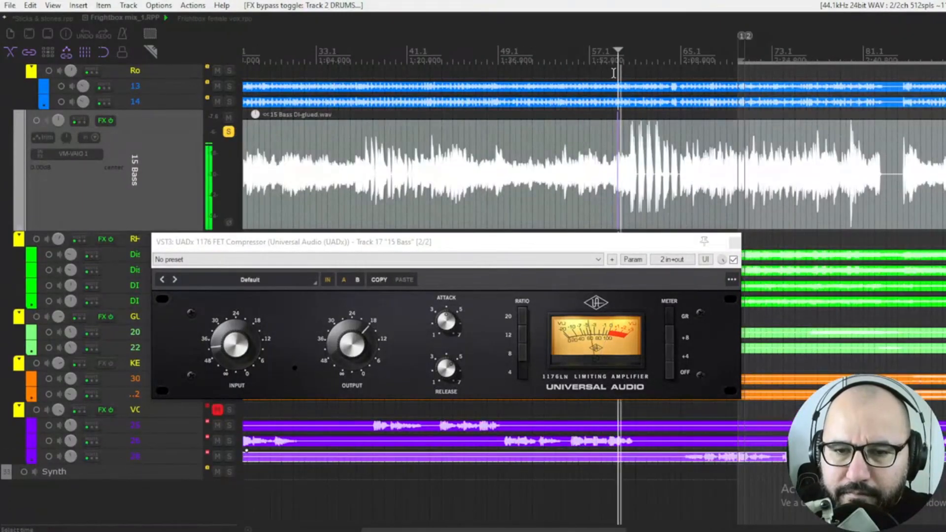
# Step: Bypass the 15 Bass compressor, reposition its window, and select the 12 ratio
pyautogui.click(734, 259)
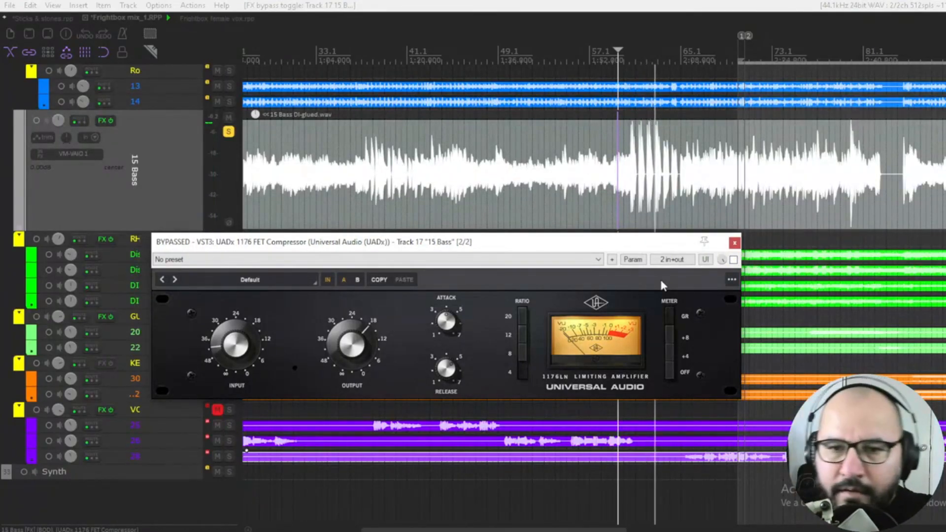
pyautogui.press('space')
pyautogui.moveTo(539, 249); pyautogui.dragTo(578, 227)
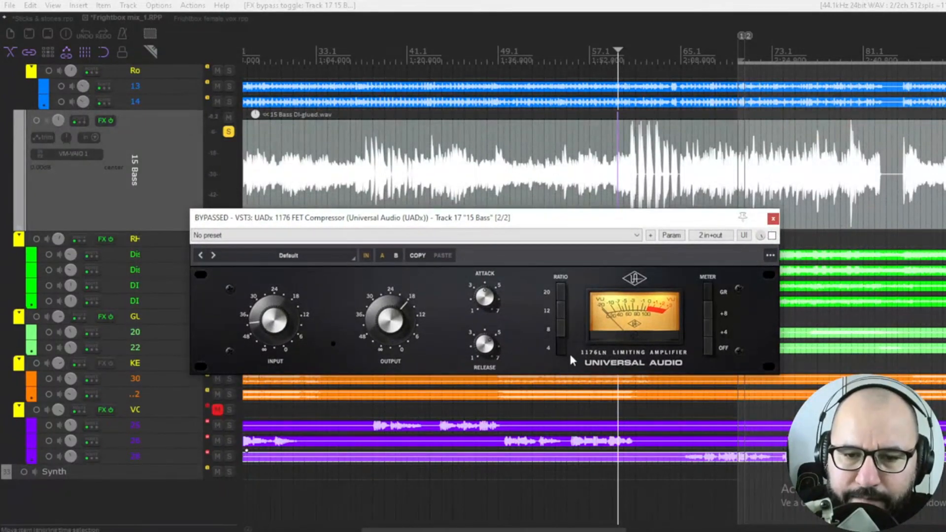
pyautogui.click(562, 314)
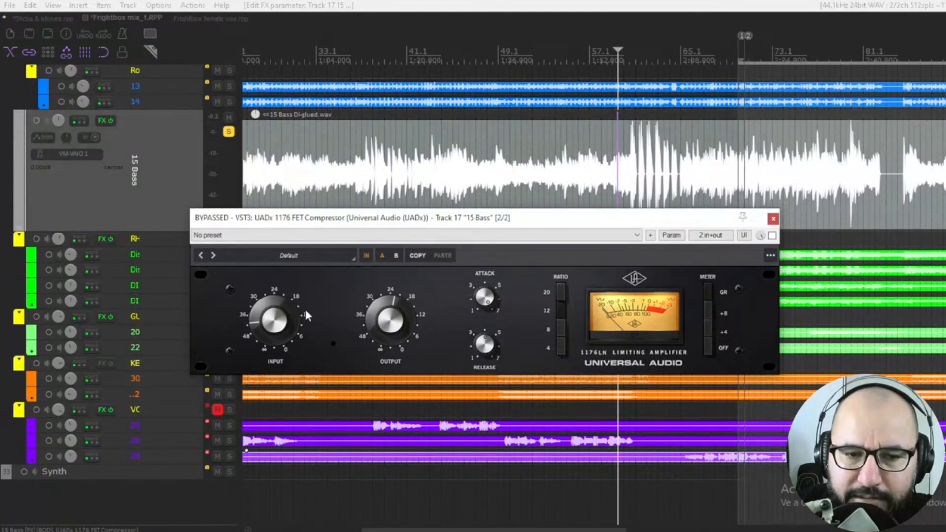
pyautogui.press('space')
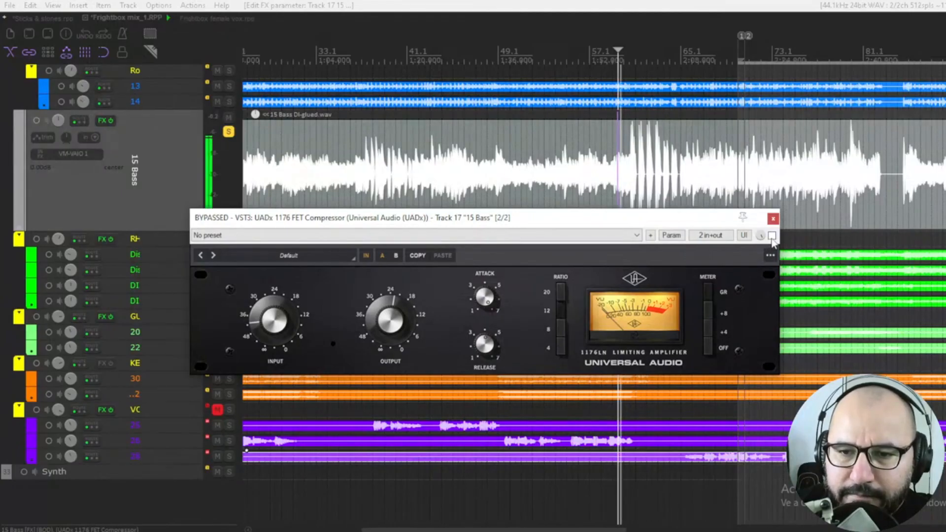
# Step: Switch the bass compressor back on and raise its input slightly
pyautogui.click(772, 235)
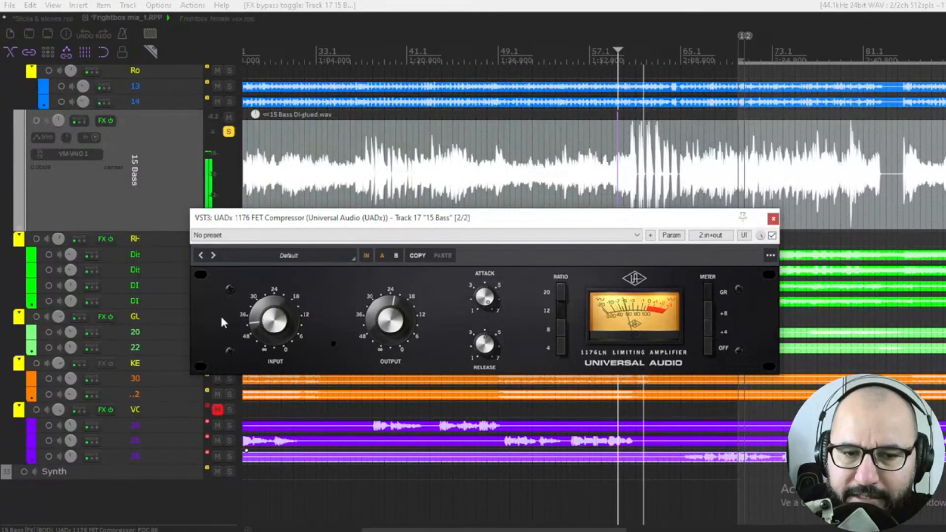
pyautogui.moveTo(269, 314); pyautogui.dragTo(270, 310)
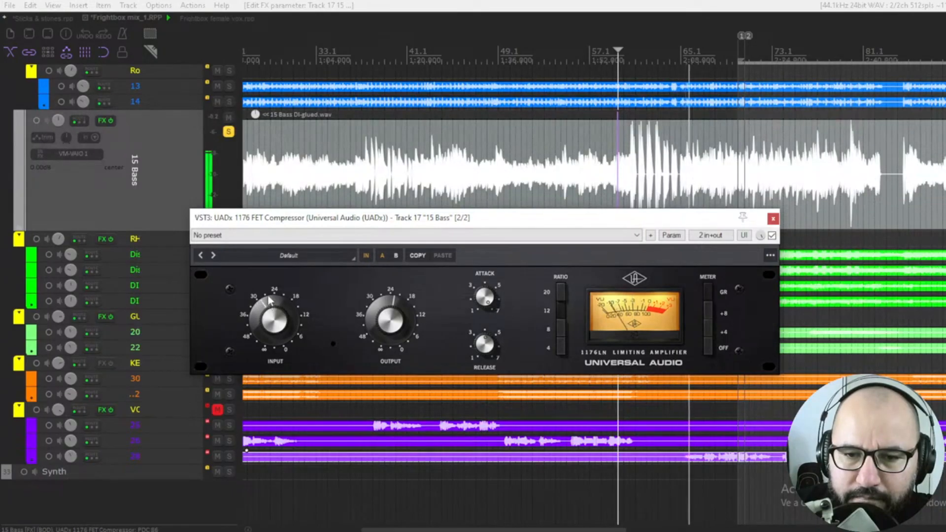
# Step: Restart playback near bar 57 and A/B the bass compressor by toggling its bypass off and on
pyautogui.click(627, 60)
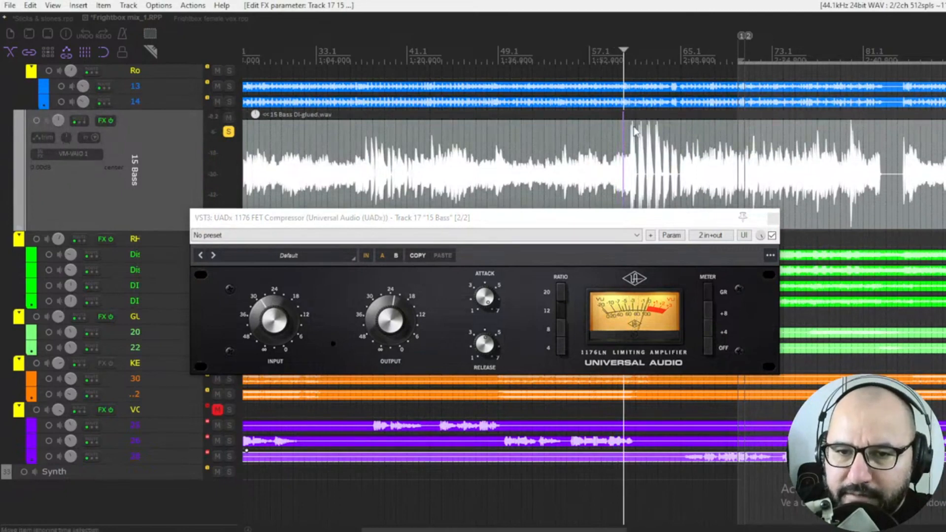
pyautogui.press('space')
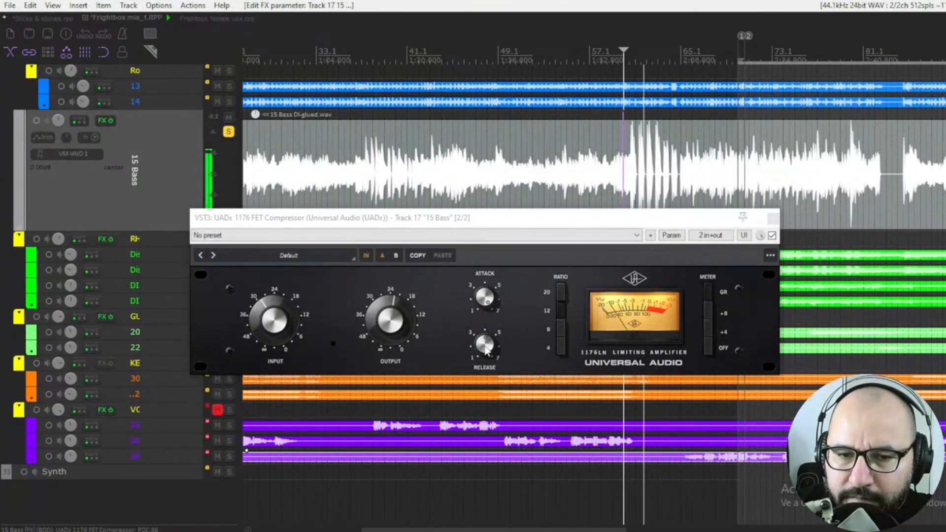
pyautogui.click(487, 349)
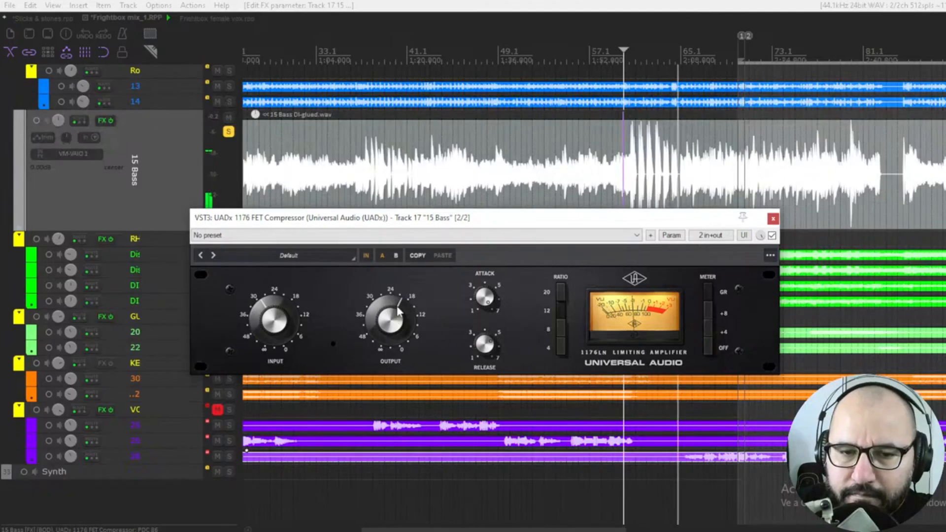
pyautogui.click(772, 235)
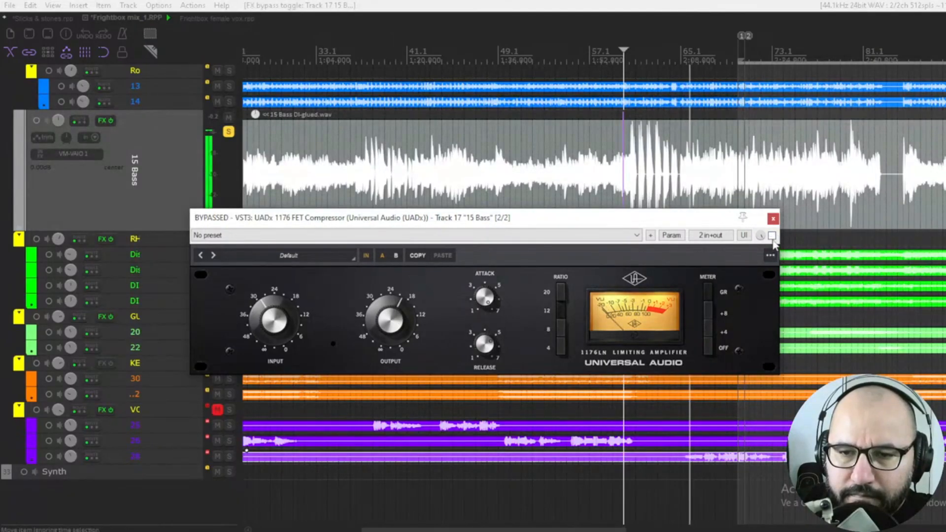
pyautogui.click(772, 236)
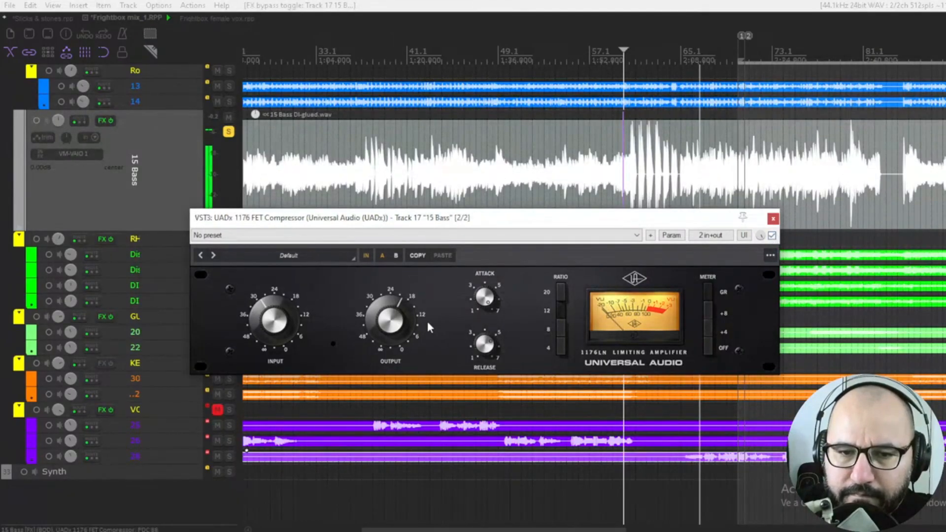
# Step: Fine-tune the bass compressor's output level, comparing it with bypass on and off, then stop playback
pyautogui.moveTo(396, 324); pyautogui.dragTo(398, 322)
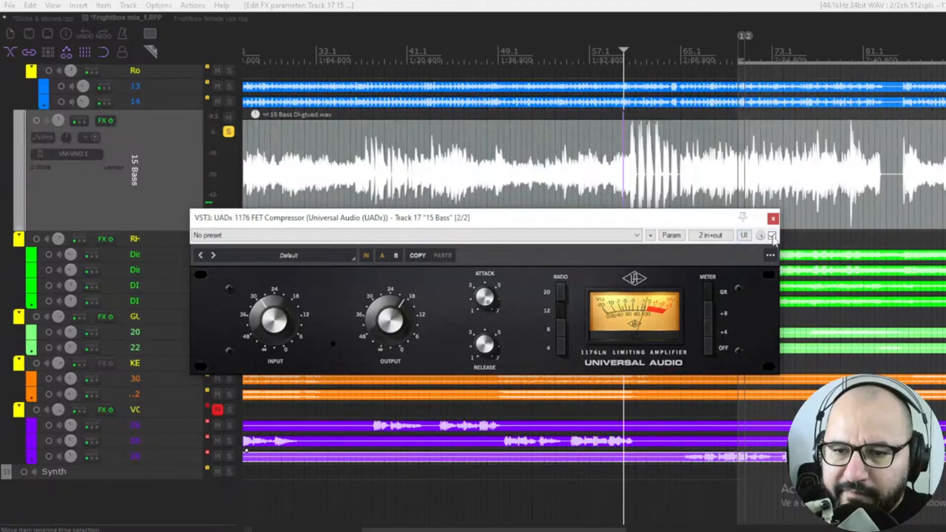
pyautogui.click(772, 236)
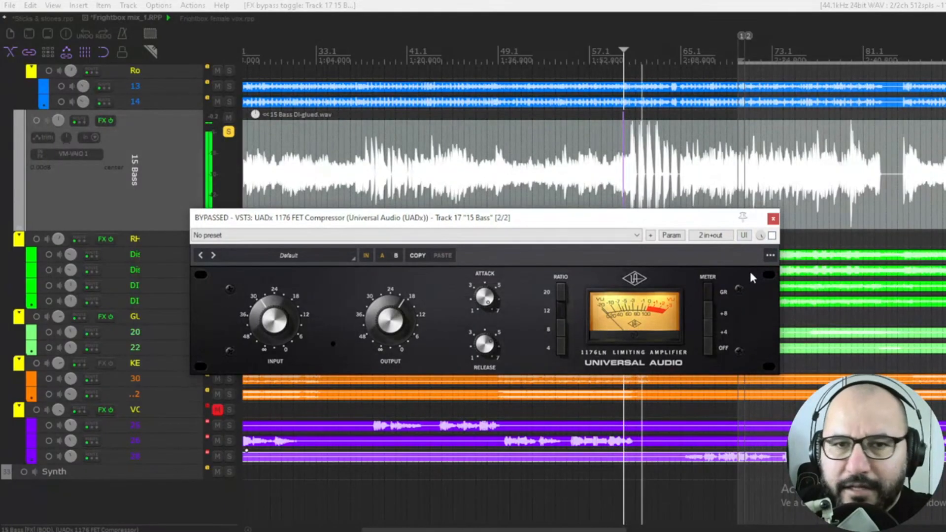
pyautogui.click(771, 236)
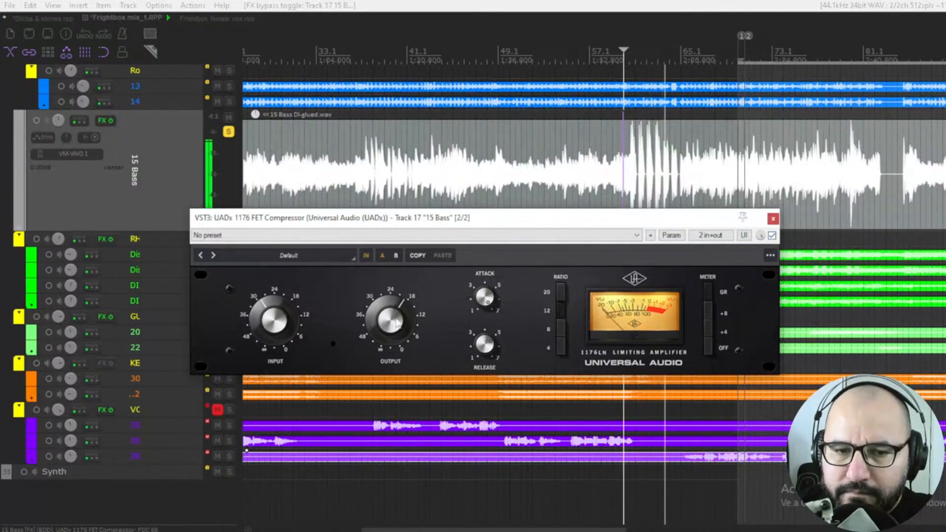
pyautogui.moveTo(396, 319); pyautogui.dragTo(390, 314)
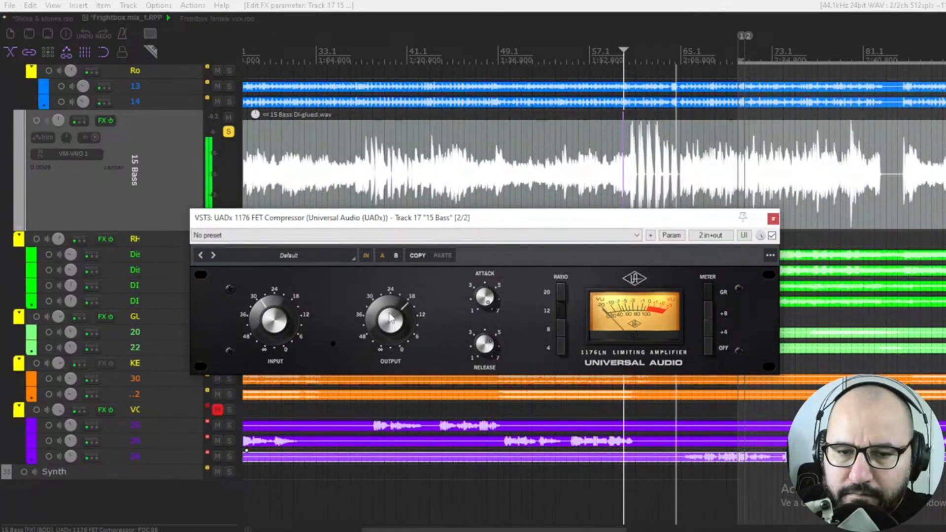
pyautogui.click(772, 236)
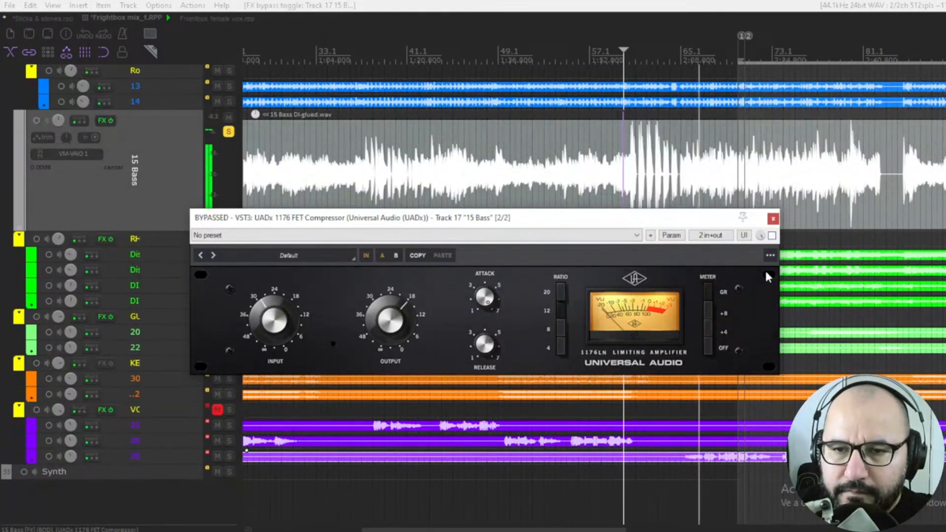
pyautogui.click(772, 236)
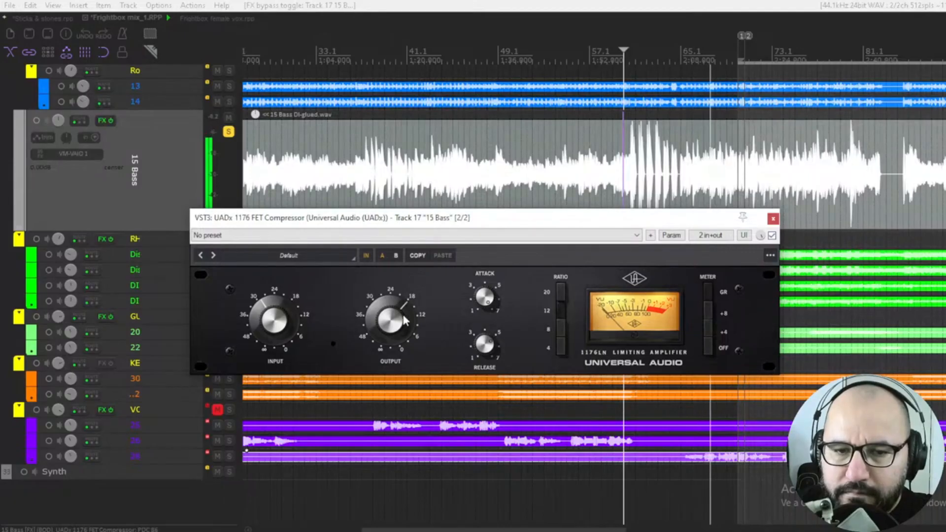
pyautogui.moveTo(404, 320); pyautogui.dragTo(404, 324)
pyautogui.press('space')
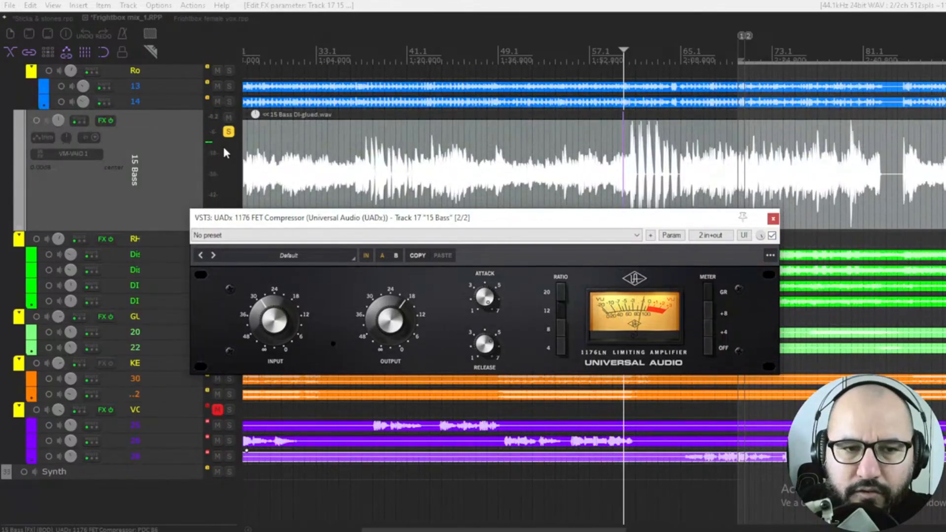
# Step: Unsolo the 15 Bass track and nudge the compressor's output while listening against the full mix
pyautogui.click(228, 132)
pyautogui.click(511, 225)
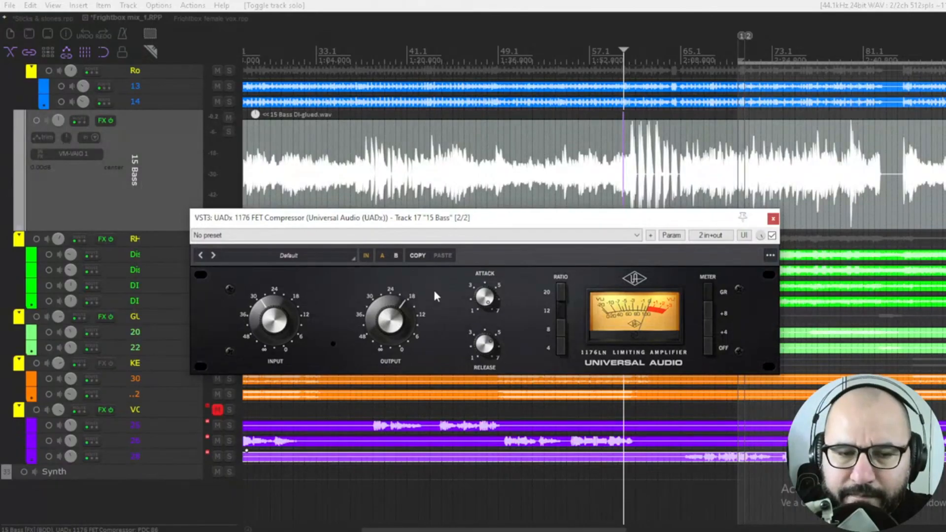
pyautogui.press('space')
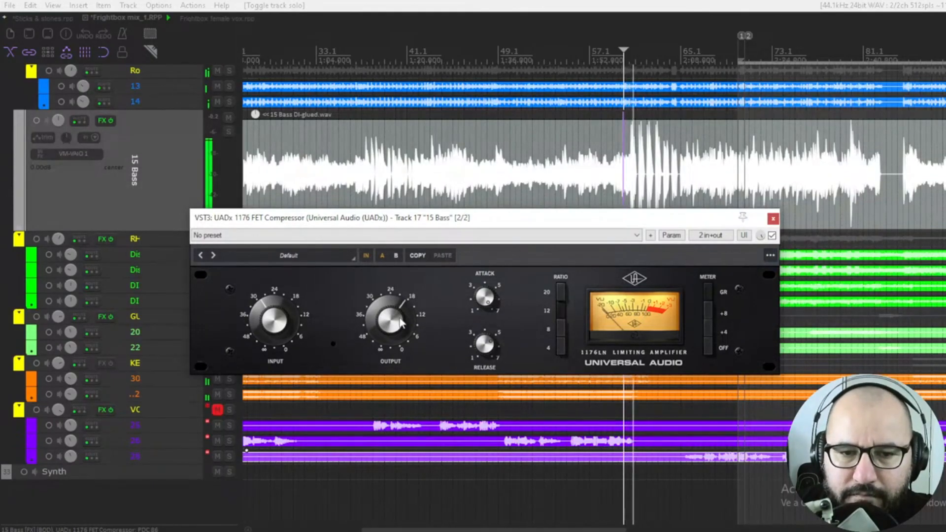
pyautogui.moveTo(401, 322); pyautogui.dragTo(397, 322)
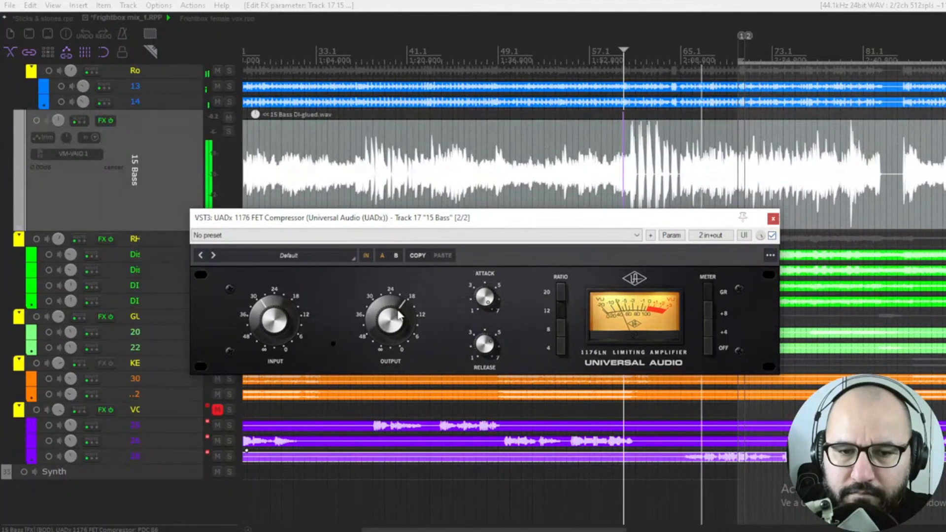
pyautogui.click(229, 132)
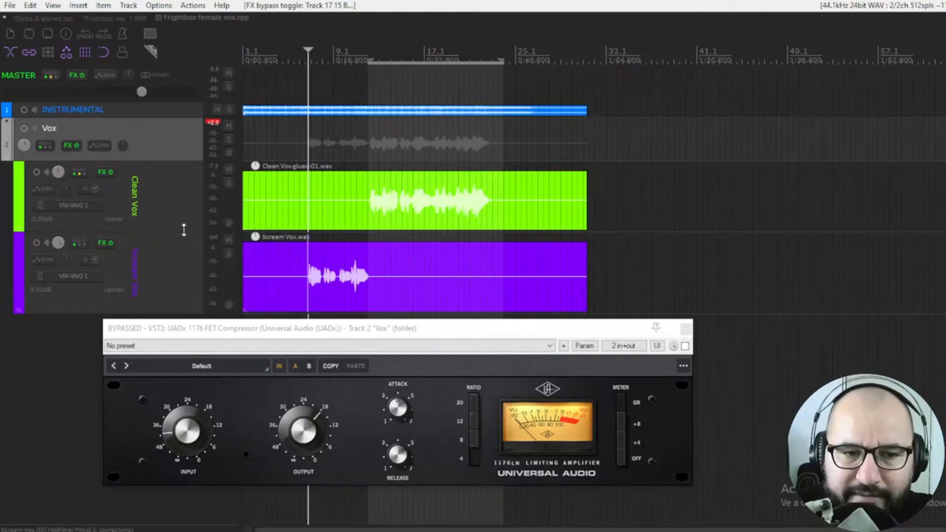
# Step: In the vocal project, enlarge the Clean Vox track height and move the Vox folder compressor window down
pyautogui.moveTo(184, 229)
pyautogui.mouseDown()
pyautogui.moveTo(183, 247)
pyautogui.moveTo(186, 238)
pyautogui.mouseUp()
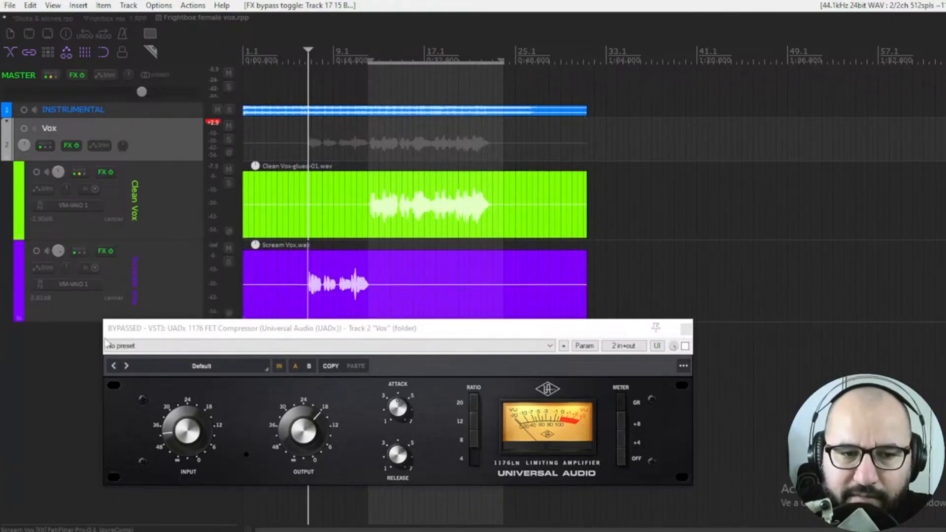
pyautogui.moveTo(153, 335)
pyautogui.mouseDown()
pyautogui.moveTo(151, 353)
pyautogui.moveTo(153, 320)
pyautogui.mouseUp()
pyautogui.click(149, 320)
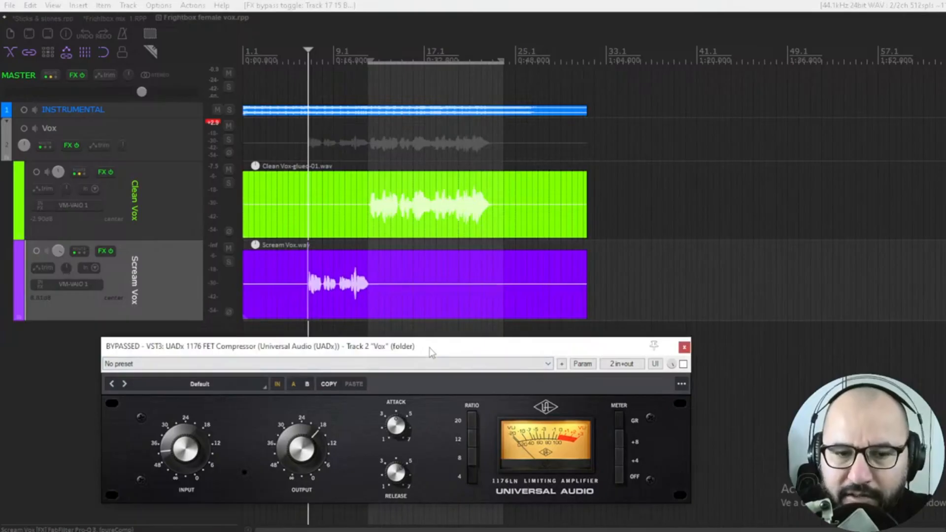
pyautogui.moveTo(430, 351); pyautogui.dragTo(437, 349)
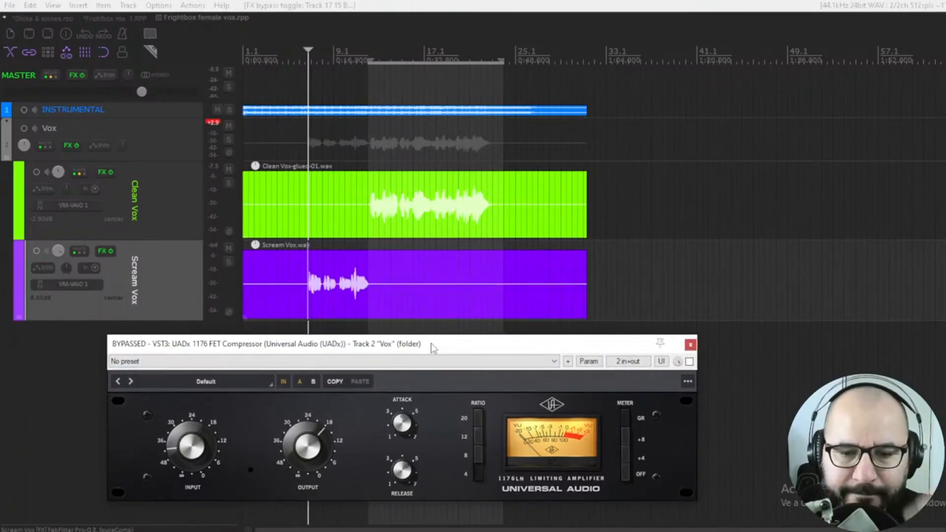
pyautogui.moveTo(430, 346); pyautogui.dragTo(437, 340)
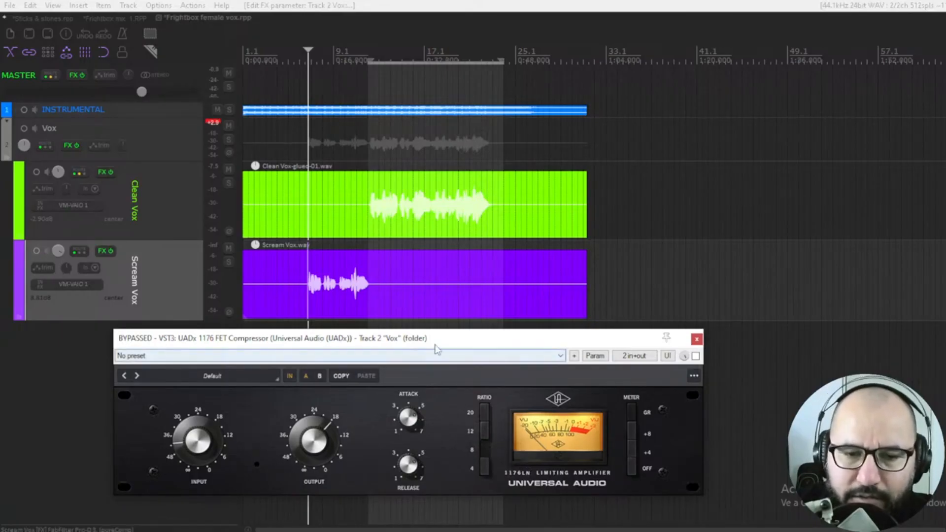
pyautogui.moveTo(435, 349)
pyautogui.mouseDown()
pyautogui.moveTo(448, 314)
pyautogui.moveTo(436, 331)
pyautogui.mouseUp()
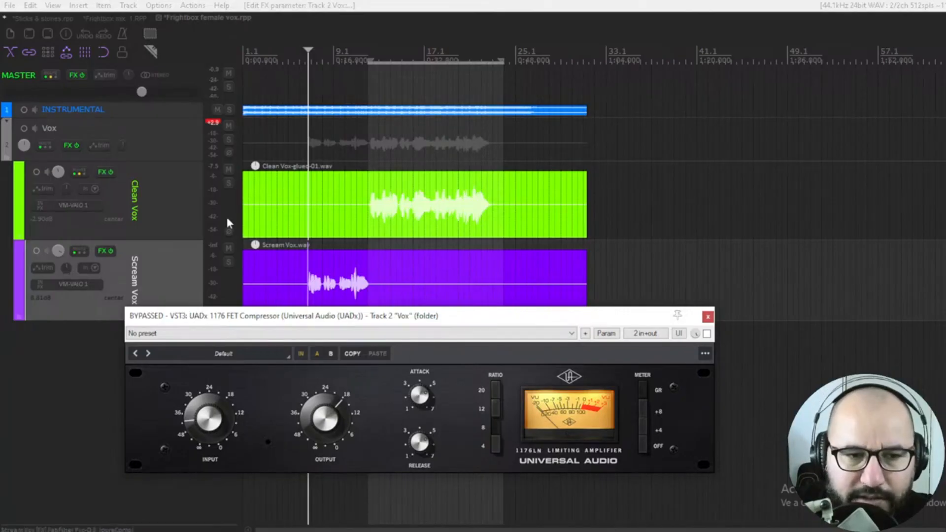
# Step: Solo the Vox folder, start playback, enable its compressor and raise the output slightly
pyautogui.click(229, 139)
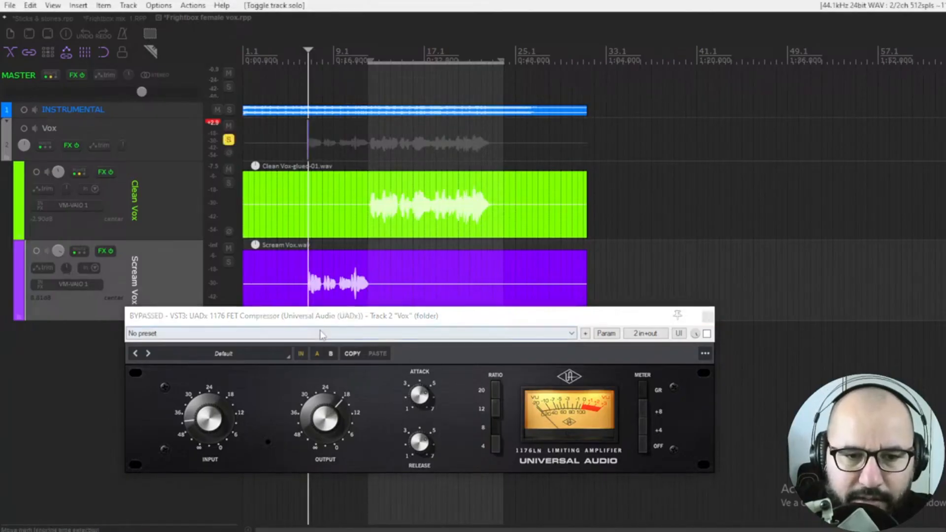
pyautogui.press('space')
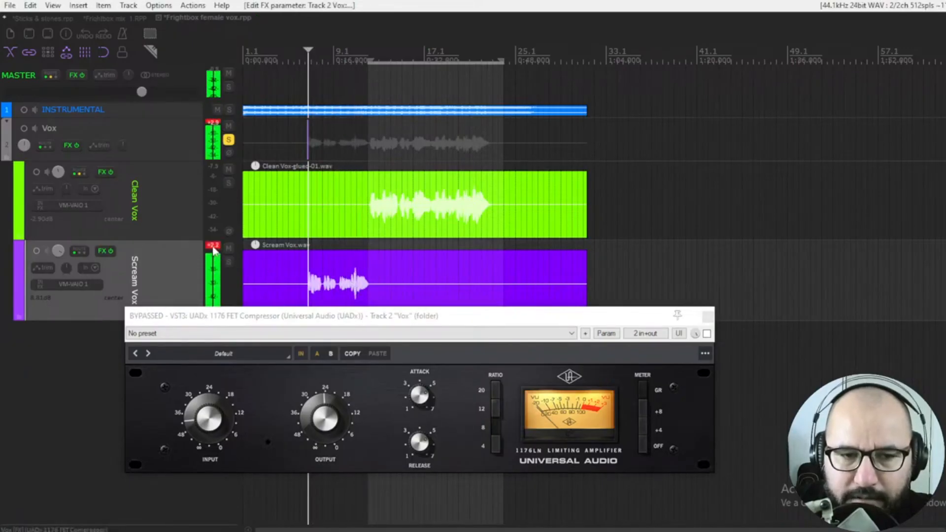
pyautogui.press('space')
pyautogui.click(707, 334)
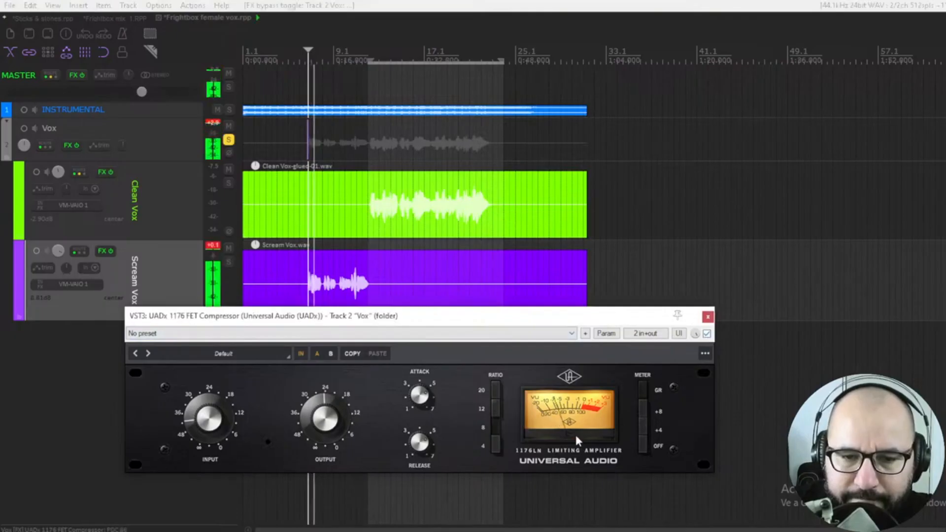
pyautogui.moveTo(335, 425); pyautogui.dragTo(336, 414)
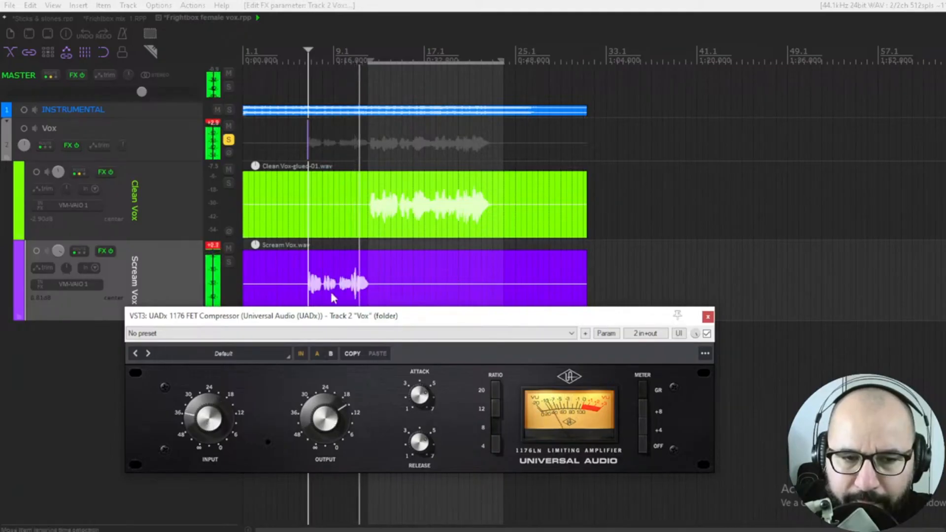
# Step: A/B the Vox compressor's bypass, reset the Scream Vox clip indicator, and adjust the attack slightly
pyautogui.press('space')
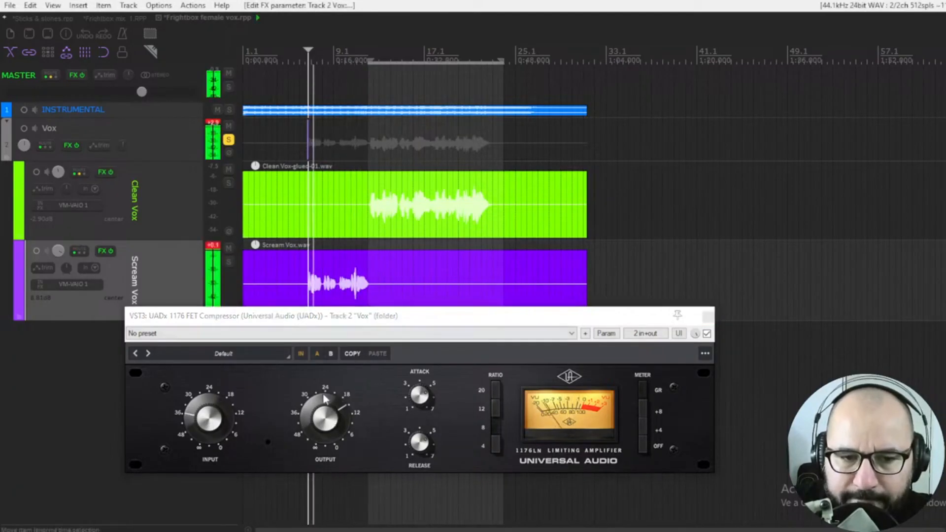
pyautogui.click(707, 334)
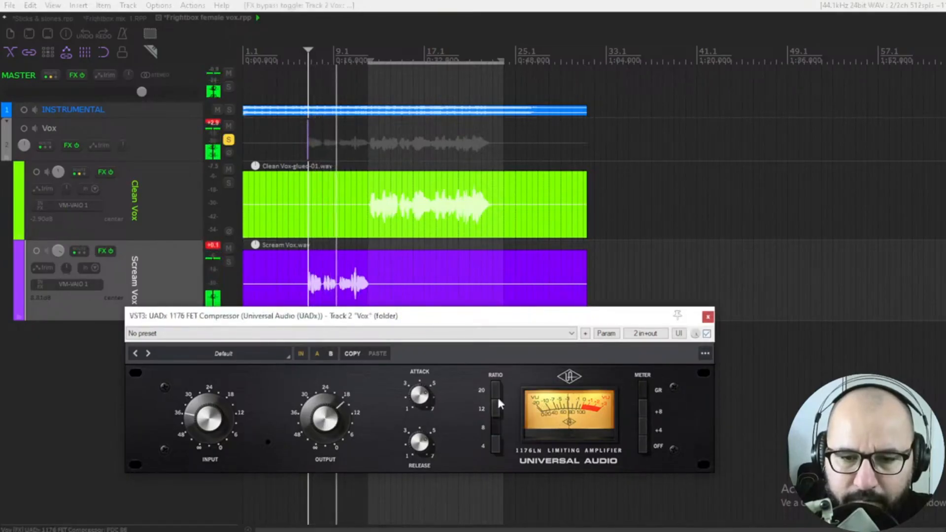
pyautogui.click(213, 246)
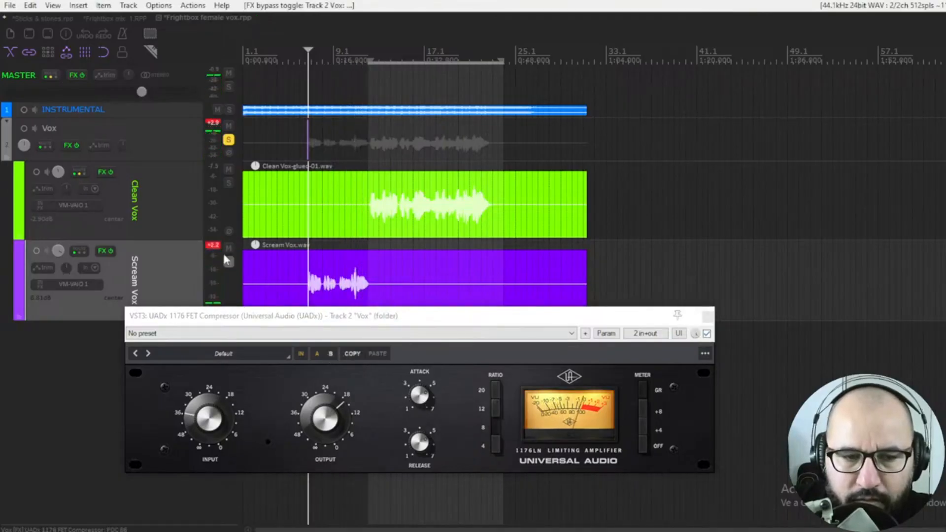
pyautogui.moveTo(427, 393); pyautogui.dragTo(427, 384)
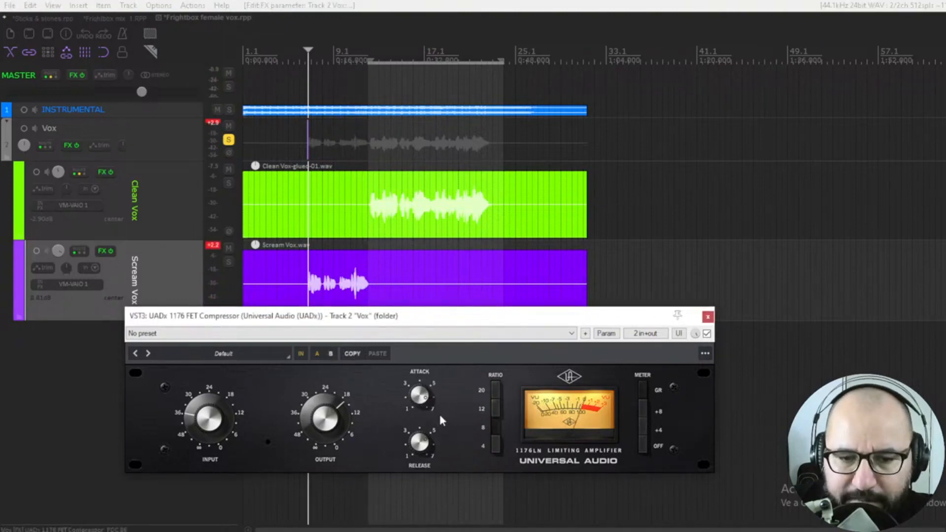
pyautogui.press('space')
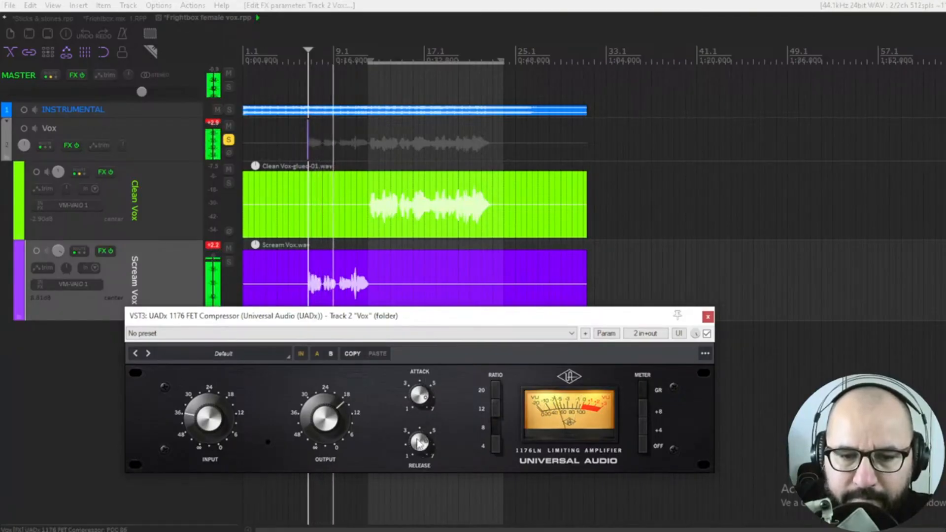
# Step: Reset the clip indicator and turn the Vox compressor's attack further clockwise during playback
pyautogui.click(213, 245)
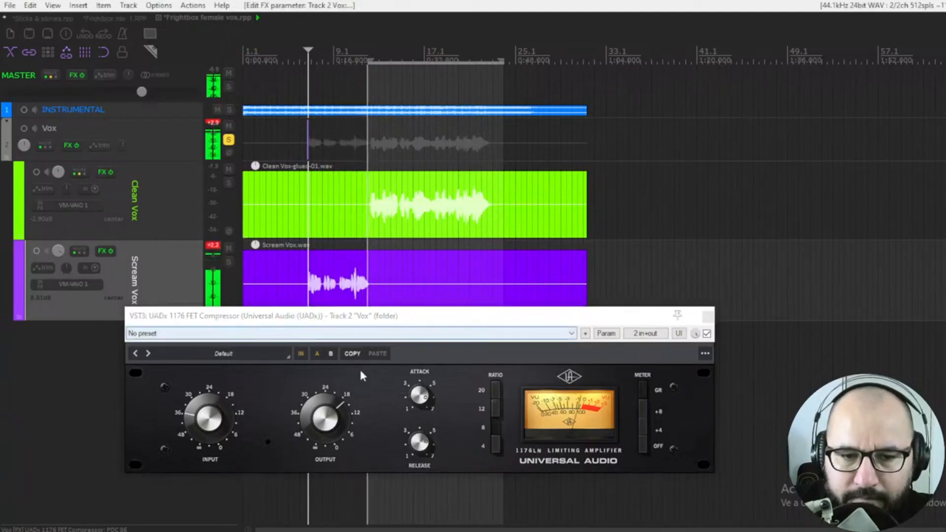
pyautogui.press('space')
pyautogui.moveTo(423, 393); pyautogui.dragTo(434, 361)
pyautogui.press('space')
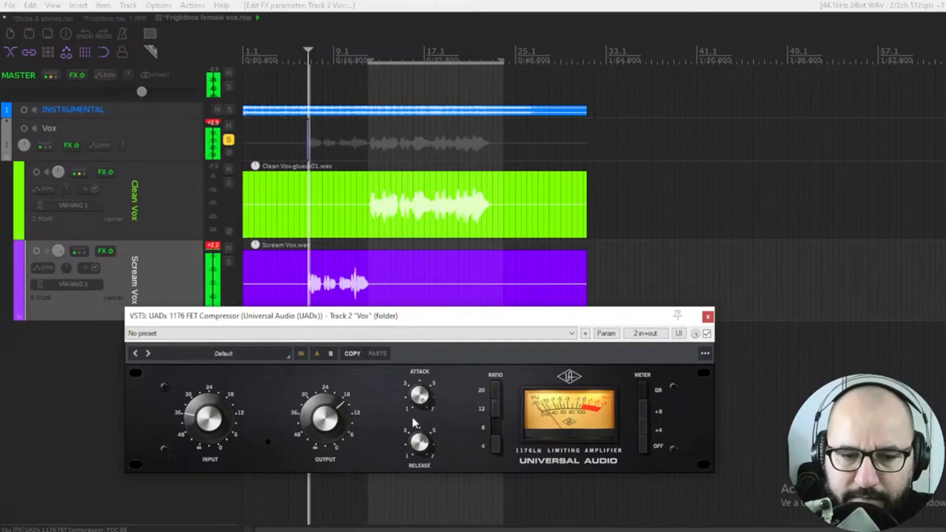
# Step: Raise the Vox compressor's input, reset the clip indicator, and lower its output slightly
pyautogui.moveTo(191, 429); pyautogui.dragTo(212, 409)
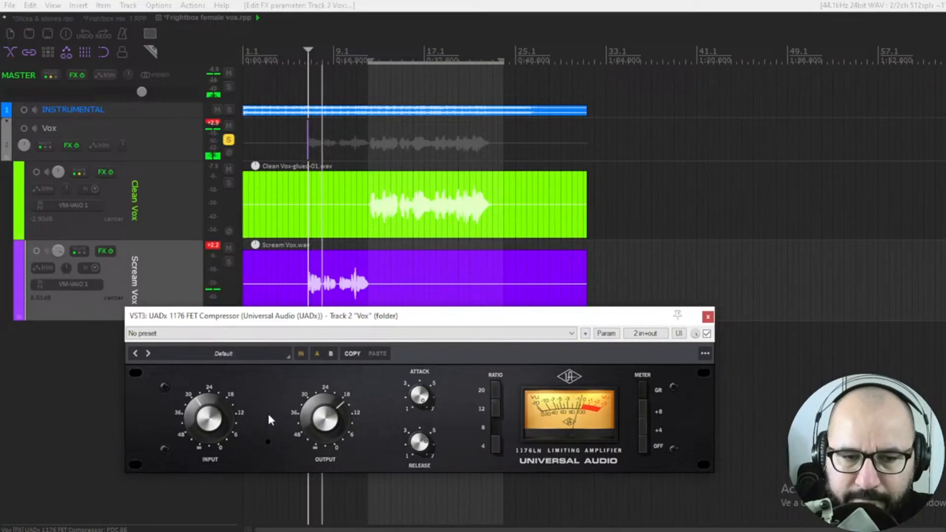
pyautogui.click(213, 246)
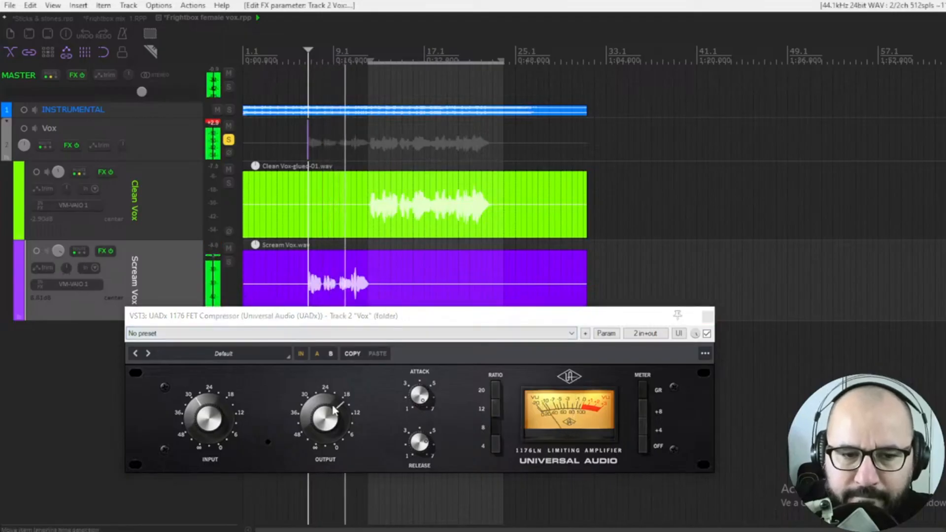
pyautogui.moveTo(336, 411); pyautogui.dragTo(337, 416)
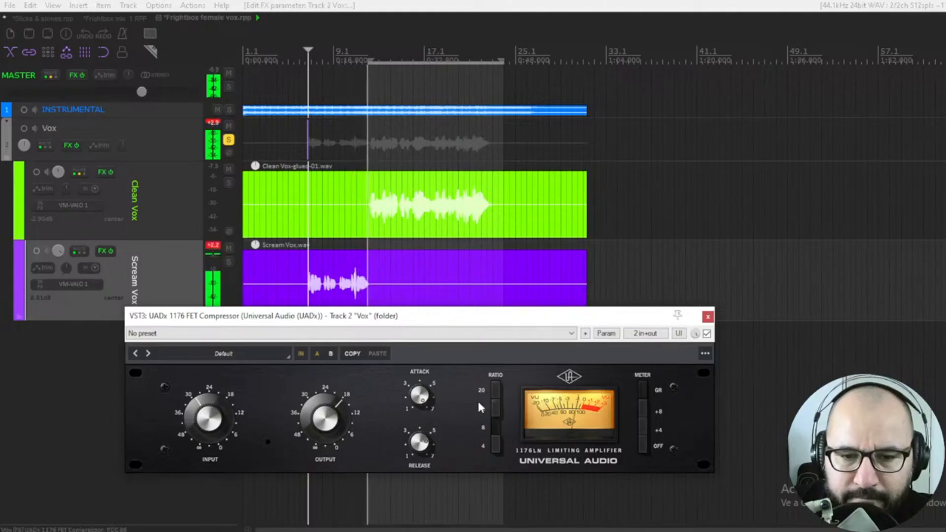
# Step: Restart playback from bar 9 and A/B the Vox compressor by toggling its bypass off and on
pyautogui.press('space')
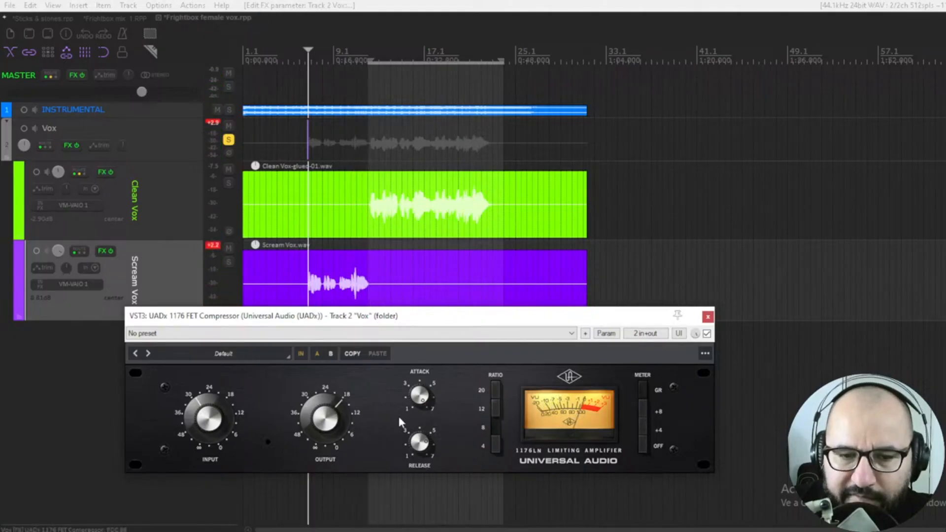
pyautogui.press('space')
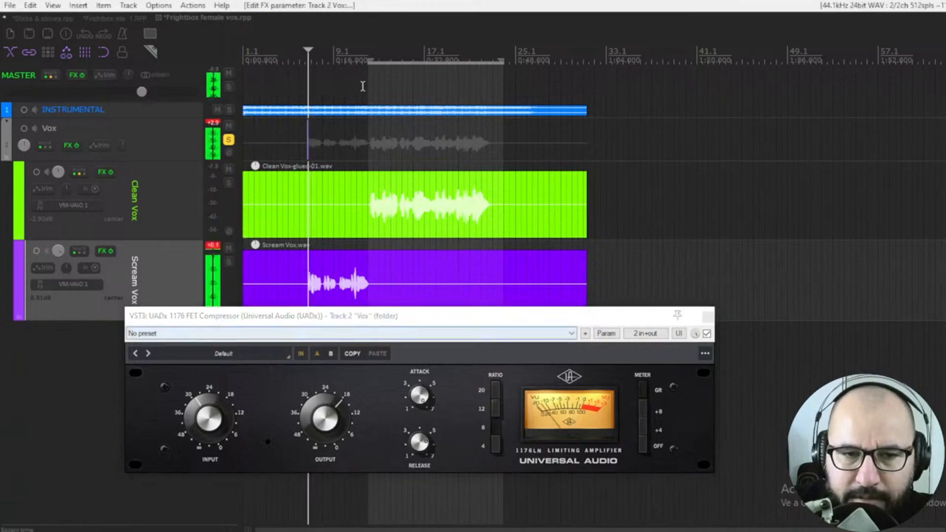
pyautogui.click(367, 63)
pyautogui.press('space')
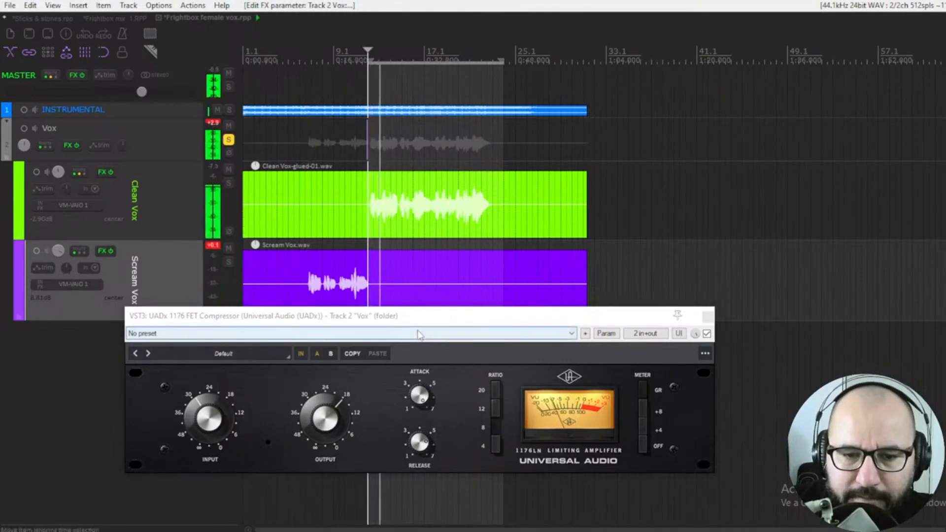
pyautogui.click(707, 334)
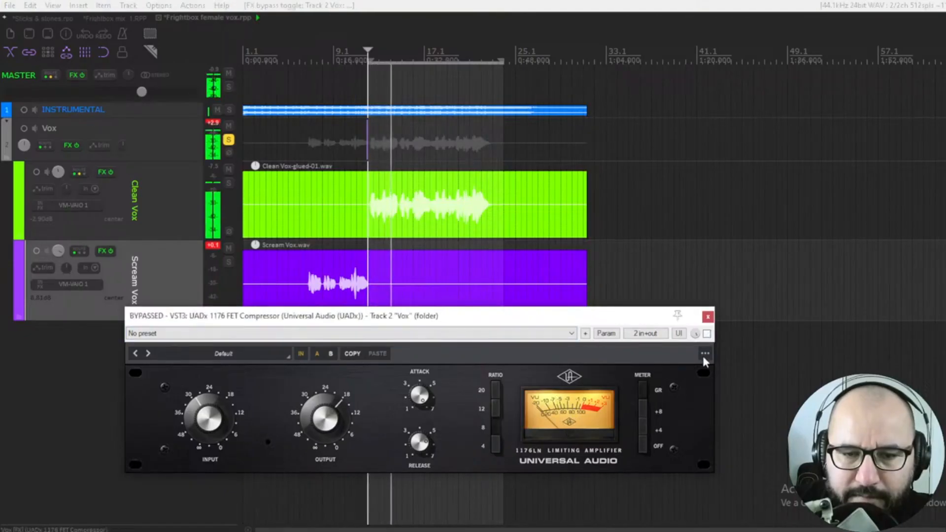
pyautogui.click(707, 333)
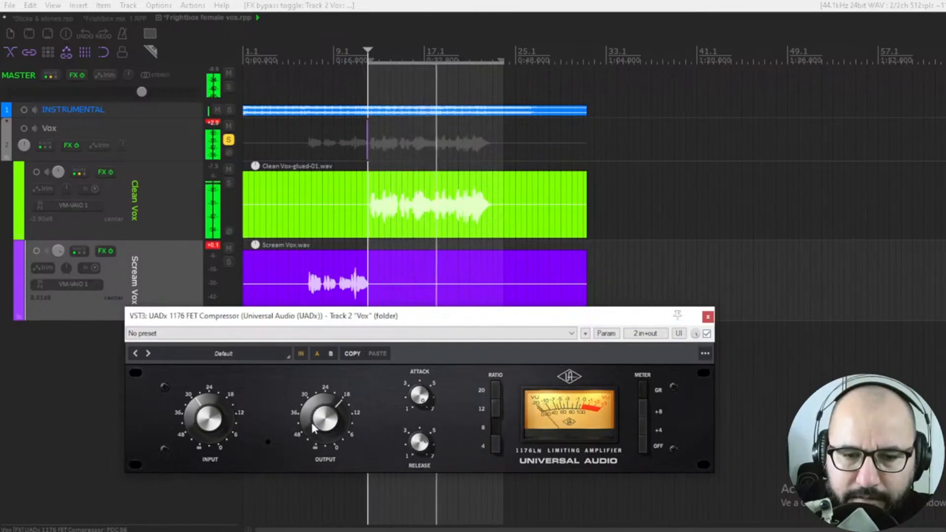
# Step: Nudge the Vox compressor's input up slightly and A/B its bypass again during playback
pyautogui.moveTo(214, 430); pyautogui.dragTo(214, 425)
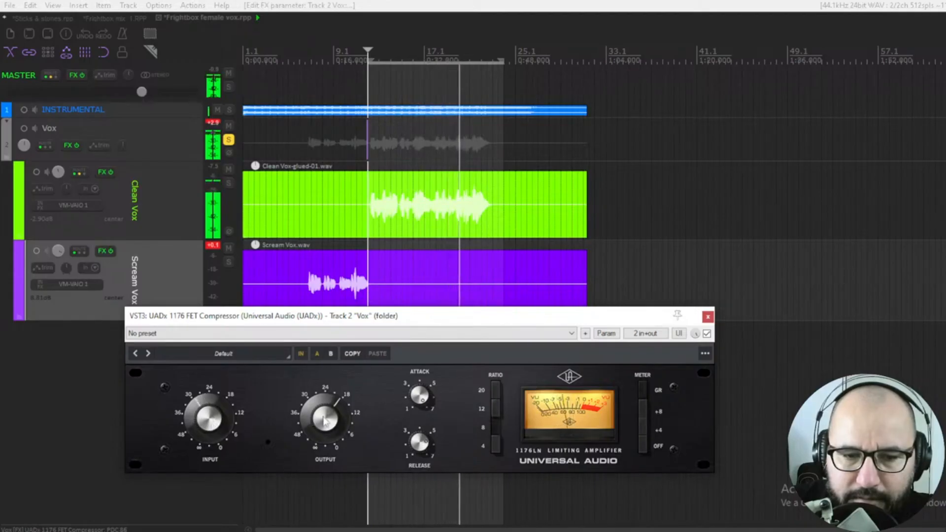
pyautogui.click(707, 333)
pyautogui.click(707, 334)
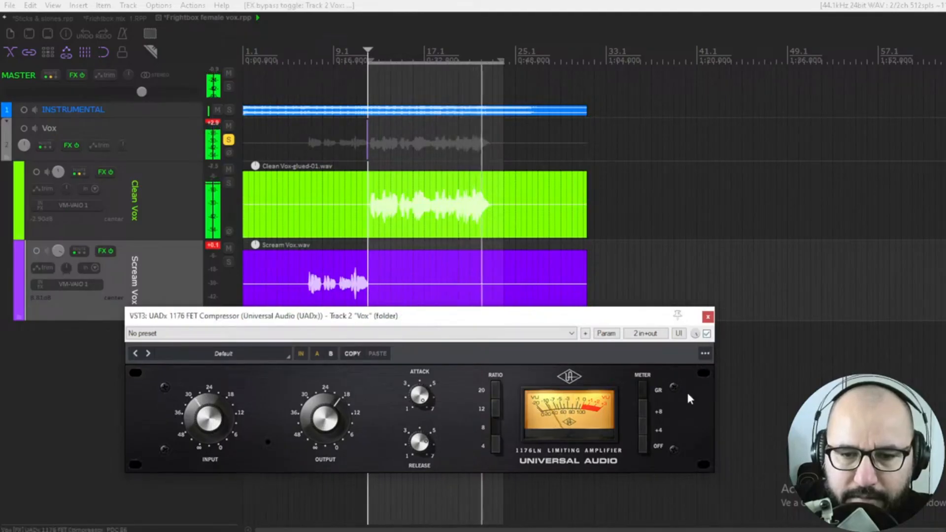
# Step: Restart playback from earlier in the song and reset the Scream Vox clip indicator
pyautogui.click(266, 292)
pyautogui.press('space')
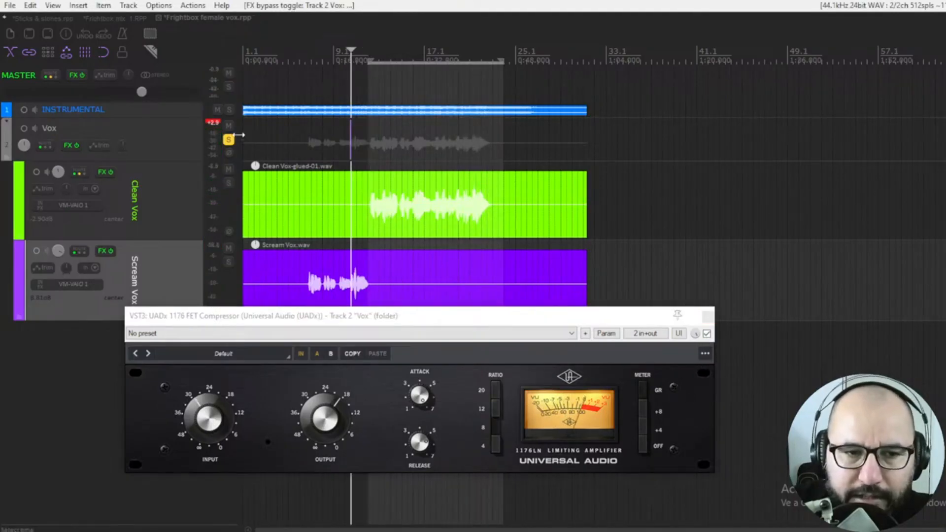
pyautogui.click(299, 57)
pyautogui.click(434, 398)
pyautogui.press('space')
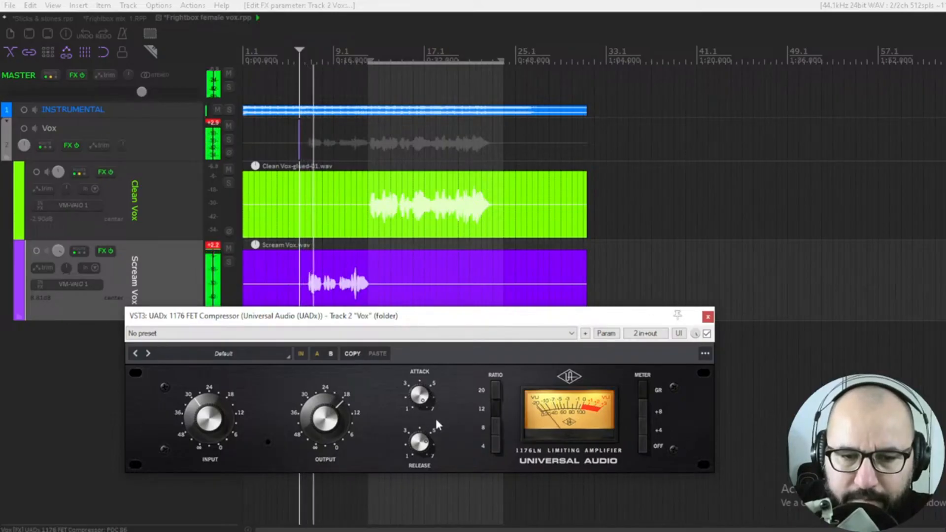
pyautogui.click(214, 246)
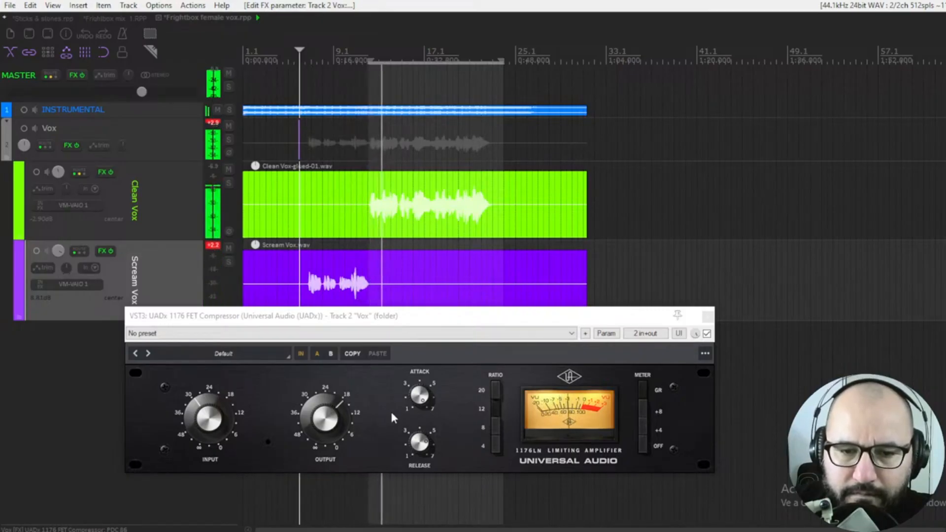
# Step: A/B the Vox compressor's bypass during playback while checking its output and release knobs
pyautogui.click(335, 433)
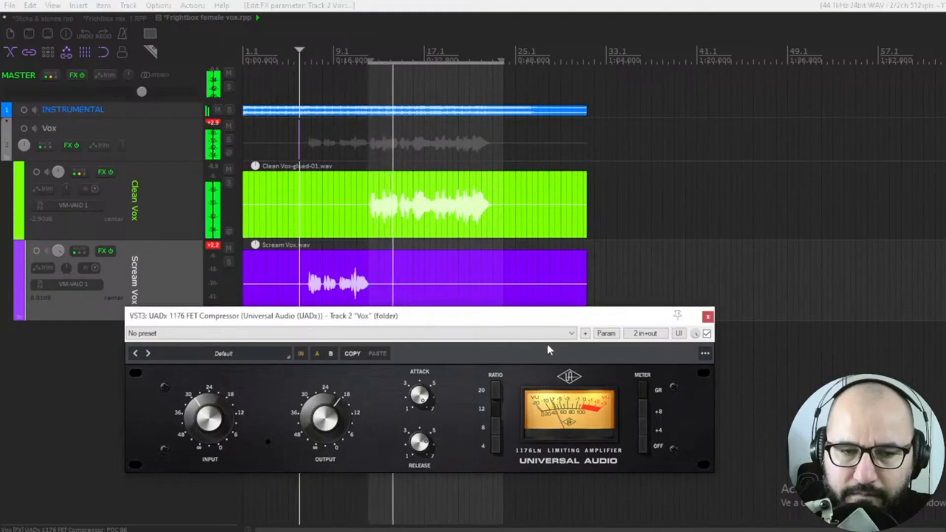
pyautogui.click(706, 334)
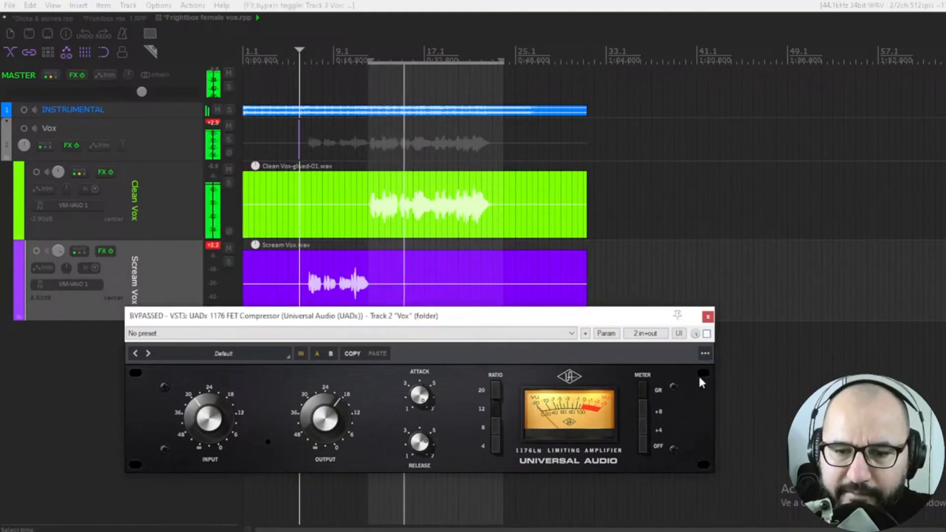
pyautogui.click(707, 333)
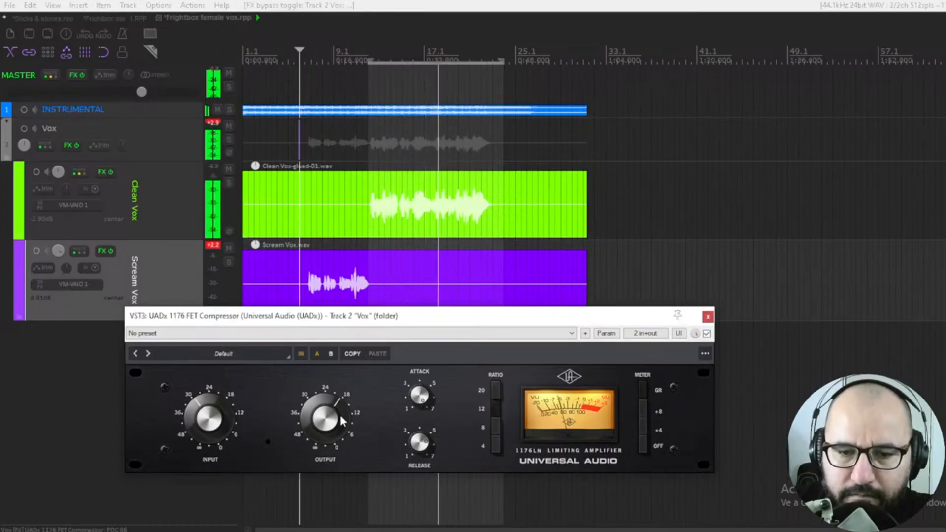
pyautogui.click(425, 438)
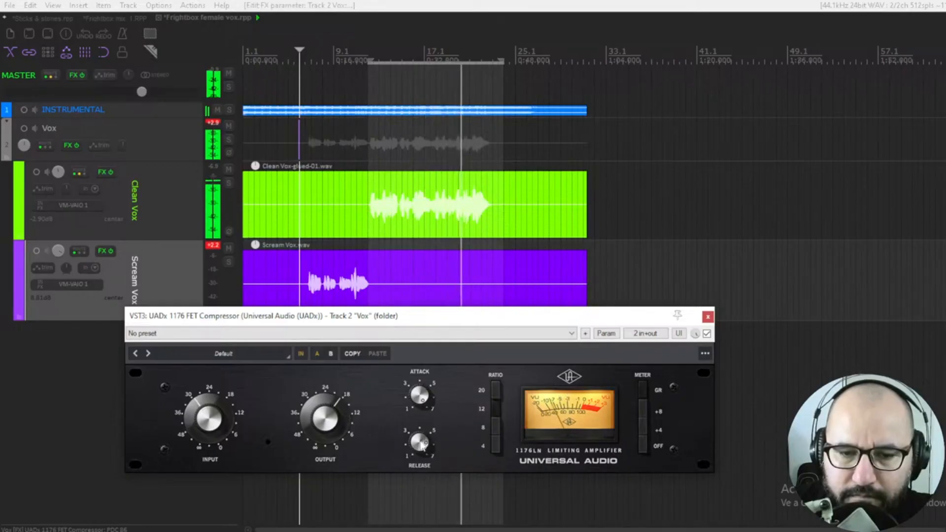